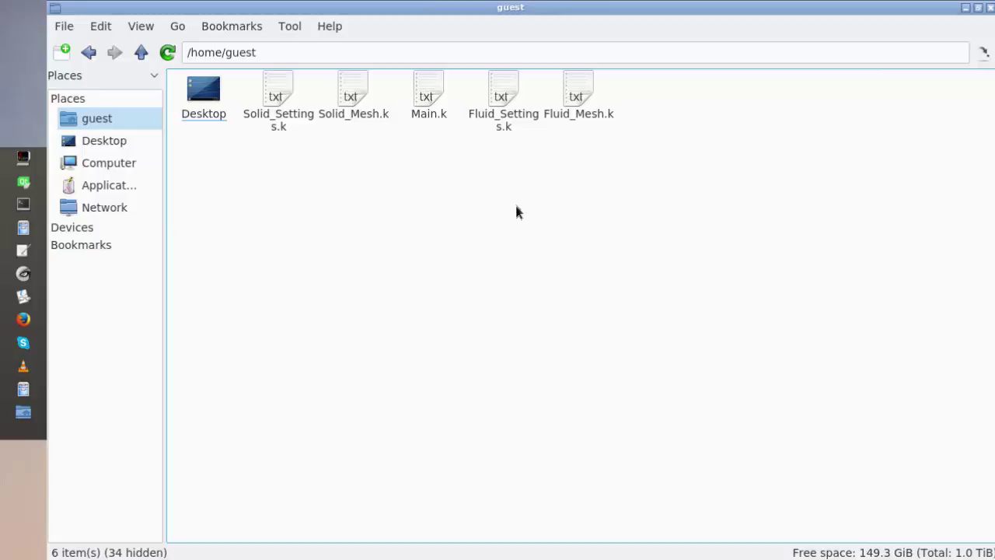
Glance over the .k input files, then open a terminal in the home folder.
{"action": "left_click_drag", "start_coordinate": [628, 166], "coordinate": [267, 87]}
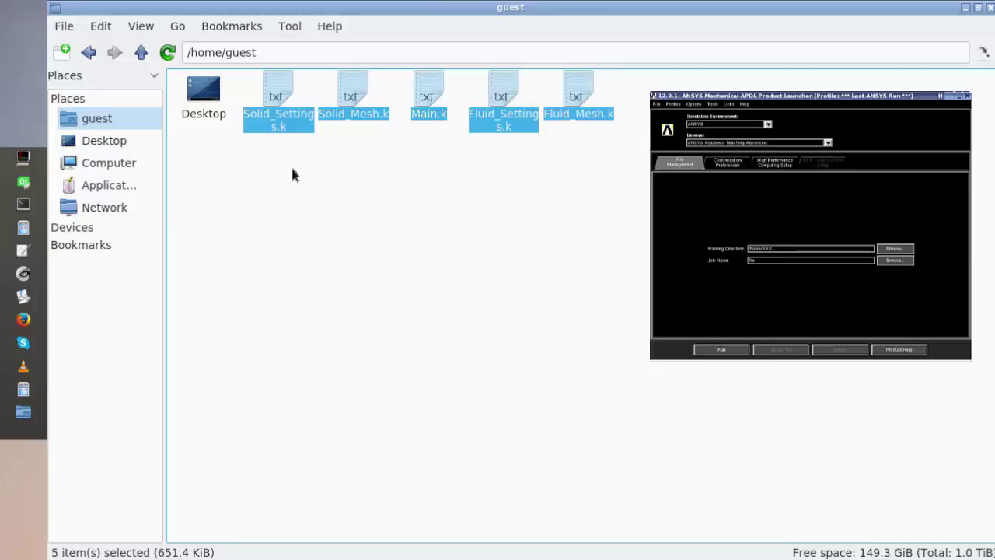
{"action": "left_click", "coordinate": [292, 168]}
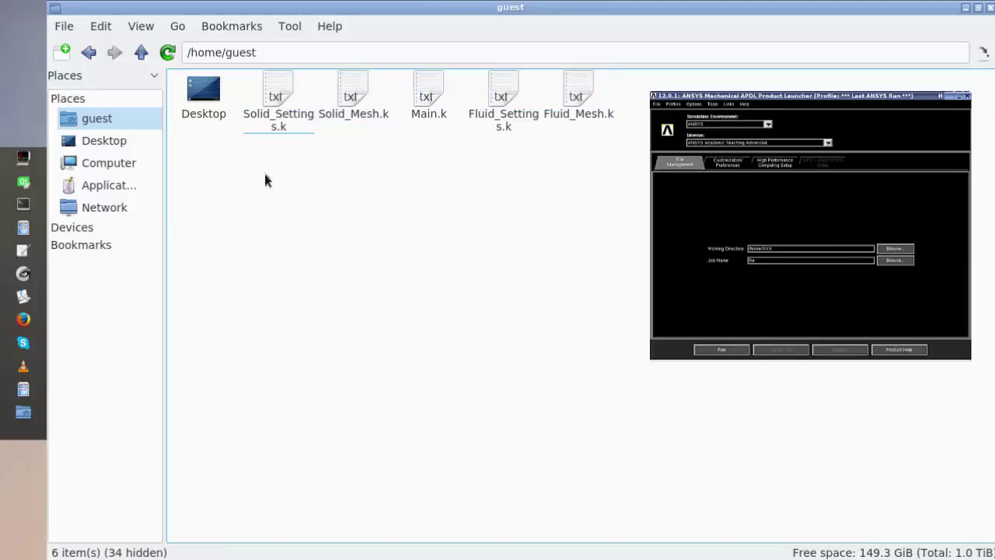
{"action": "left_click", "coordinate": [23, 204]}
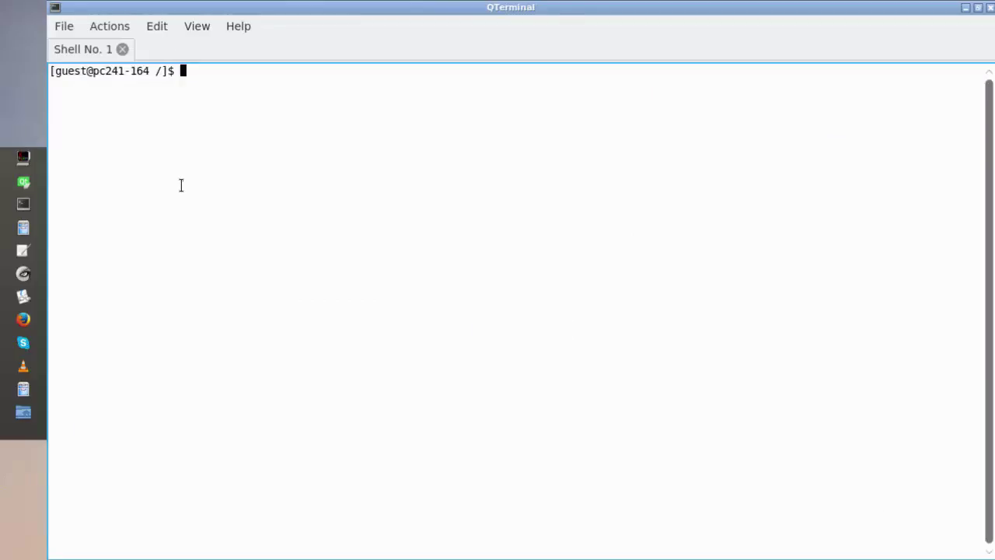
{"action": "type", "text": "cd"}
{"action": "key", "text": "Return"}
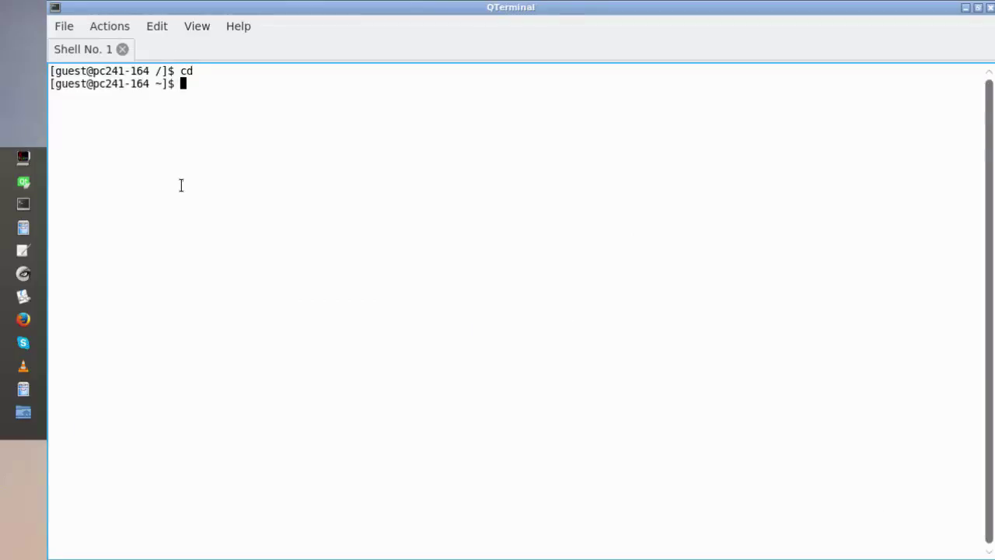
Run 'lsdyna170 -dp i=Main.k' to solve the model in double precision.
{"action": "type", "text": "lsdyna170 -d"}
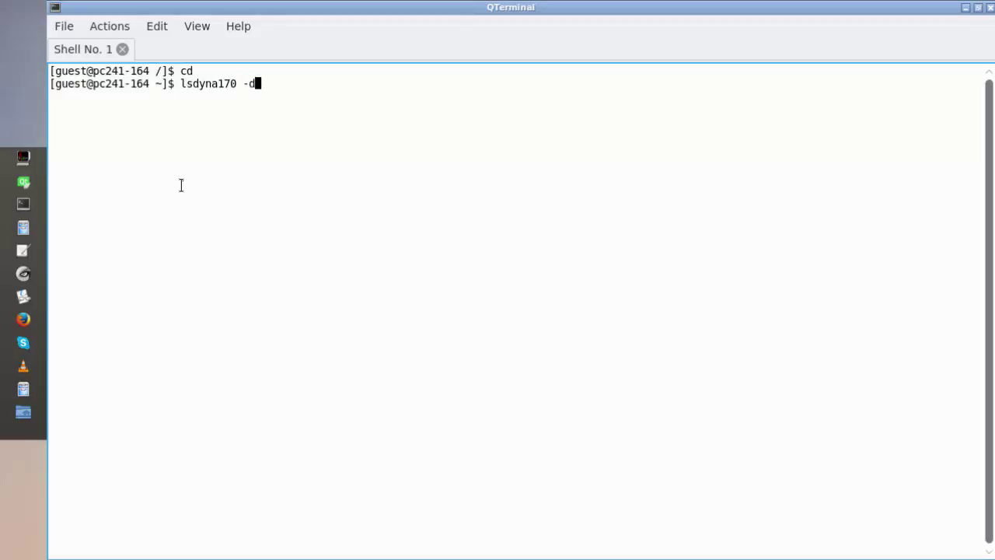
{"action": "type", "text": "p i=Main.k"}
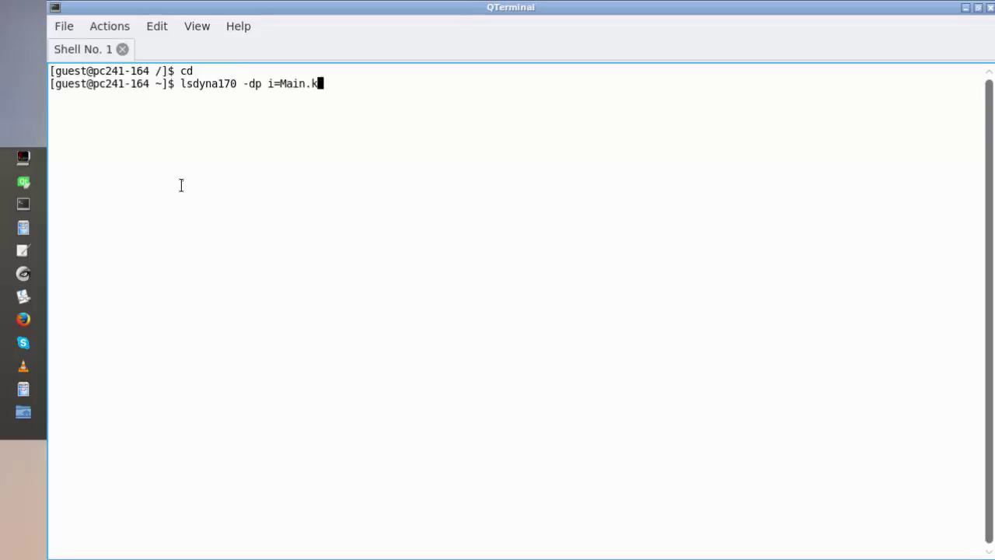
{"action": "key", "text": "Left"}
{"action": "key", "text": "Left"}
{"action": "key", "text": "Left"}
{"action": "key", "text": "Left"}
{"action": "key", "text": "Left"}
{"action": "key", "text": "Left"}
{"action": "key", "text": "Left"}
{"action": "key", "text": "Left"}
{"action": "key", "text": "Left"}
{"action": "key", "text": "Left"}
{"action": "key", "text": "Right"}
{"action": "key", "text": "Right"}
{"action": "key", "text": "Right"}
{"action": "key", "text": "Right"}
{"action": "key", "text": "Left"}
{"action": "key", "text": "Left"}
{"action": "key", "text": "Left"}
{"action": "key", "text": "Left"}
{"action": "key", "text": "Left"}
{"action": "key", "text": "Left"}
{"action": "key", "text": "Right"}
{"action": "key", "text": "Right"}
{"action": "key", "text": "Right"}
{"action": "key", "text": "Right"}
{"action": "key", "text": "Right"}
{"action": "key", "text": "Right"}
{"action": "key", "text": "Right"}
{"action": "key", "text": "Right"}
{"action": "key", "text": "Right"}
{"action": "key", "text": "Right"}
{"action": "key", "text": "Right"}
{"action": "key", "text": "Right"}
{"action": "key", "text": "Return"}
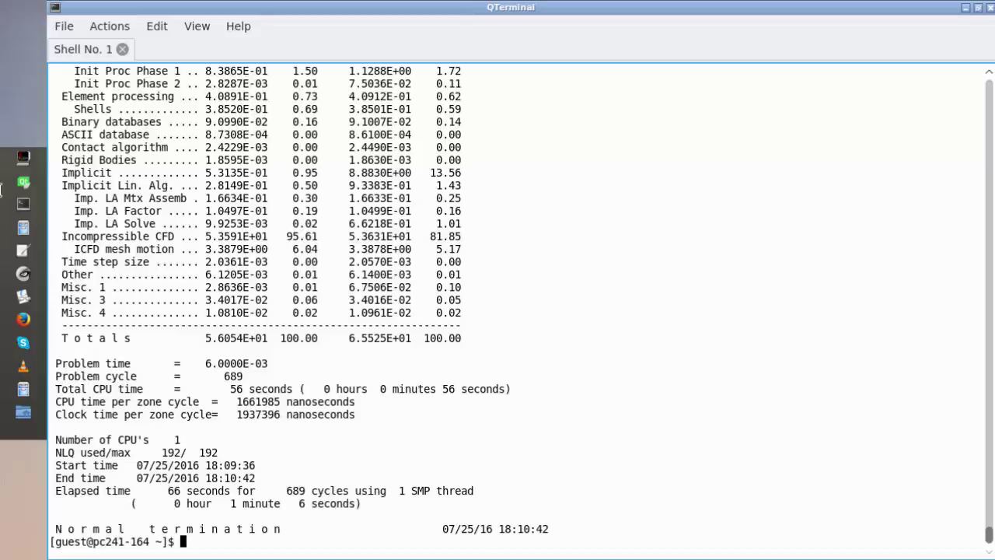
Highlight the elapsed run time in the solver's timing summary.
{"action": "double_click", "coordinate": [319, 338]}
{"action": "left_click", "coordinate": [302, 388]}
{"action": "left_click_drag", "start_coordinate": [242, 503], "coordinate": [360, 505]}
{"action": "left_click", "coordinate": [377, 503]}
Scroll through the LS-DYNA output log, then close QTerminal.
{"action": "scroll", "coordinate": [373, 483], "scroll_direction": "up", "scroll_amount": 1}
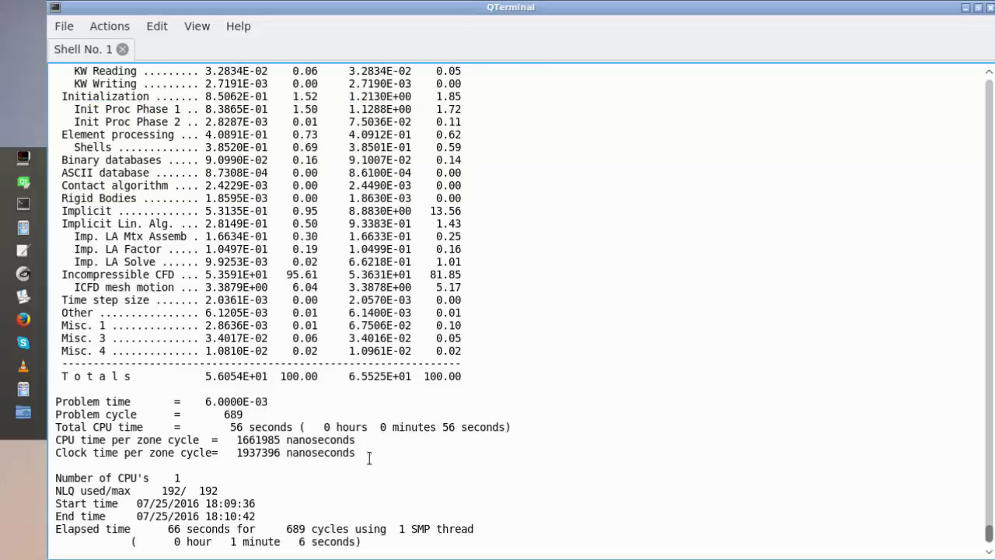
{"action": "scroll", "coordinate": [364, 455], "scroll_direction": "up", "scroll_amount": 2}
{"action": "scroll", "coordinate": [348, 338], "scroll_direction": "up", "scroll_amount": 8}
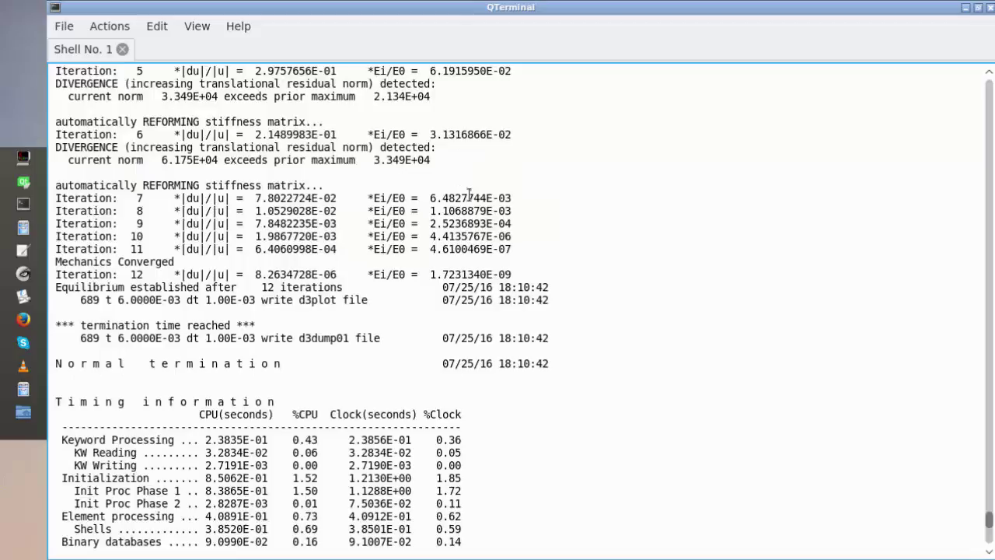
{"action": "scroll", "coordinate": [214, 365], "scroll_direction": "down", "scroll_amount": 3}
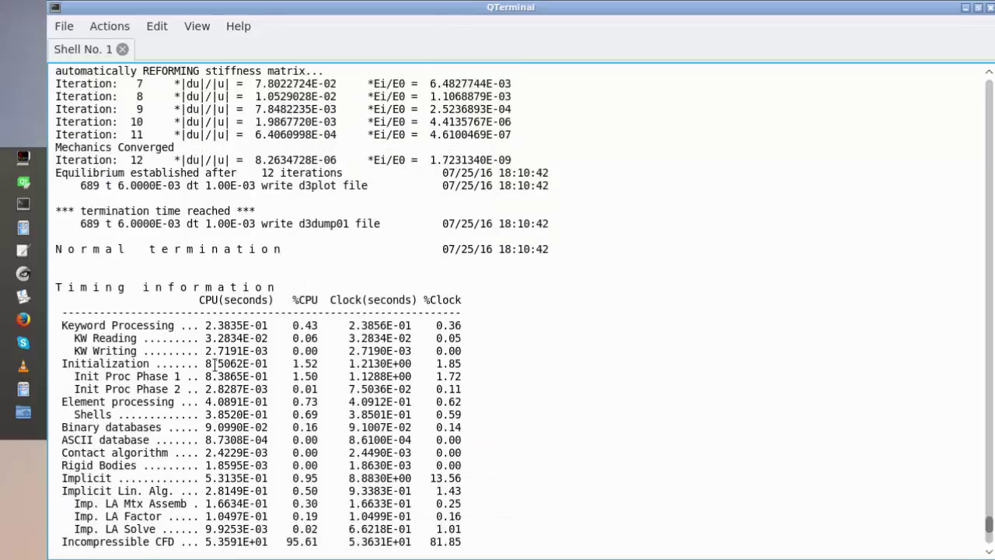
{"action": "scroll", "coordinate": [221, 351], "scroll_direction": "down", "scroll_amount": 1}
{"action": "scroll", "coordinate": [220, 351], "scroll_direction": "down", "scroll_amount": 1}
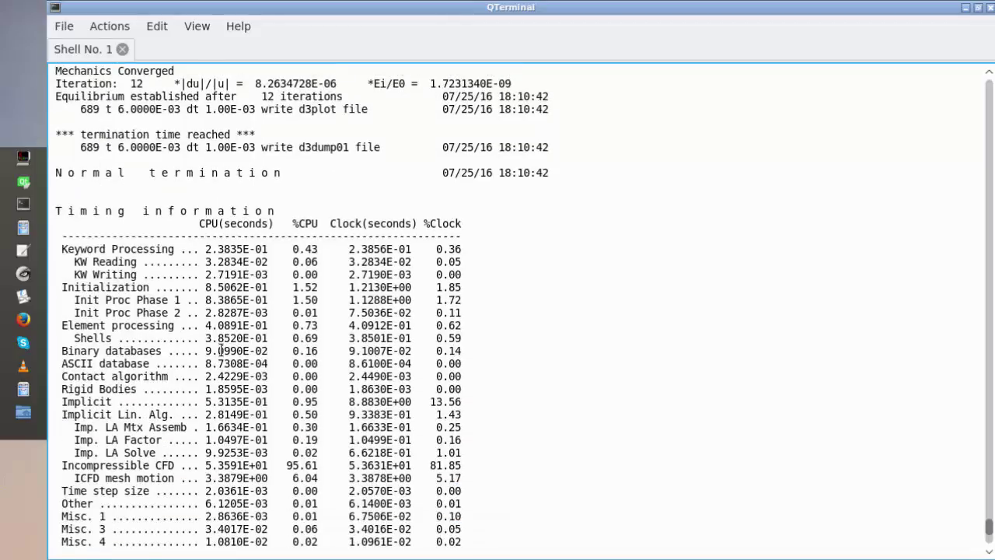
{"action": "scroll", "coordinate": [221, 351], "scroll_direction": "down", "scroll_amount": 2}
{"action": "scroll", "coordinate": [221, 351], "scroll_direction": "down", "scroll_amount": 2}
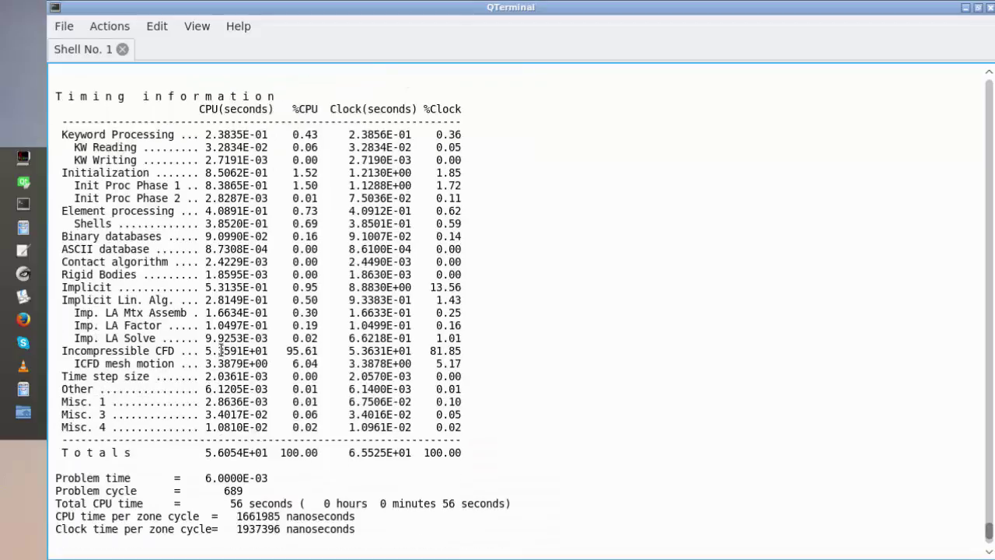
{"action": "scroll", "coordinate": [221, 351], "scroll_direction": "down", "scroll_amount": 2}
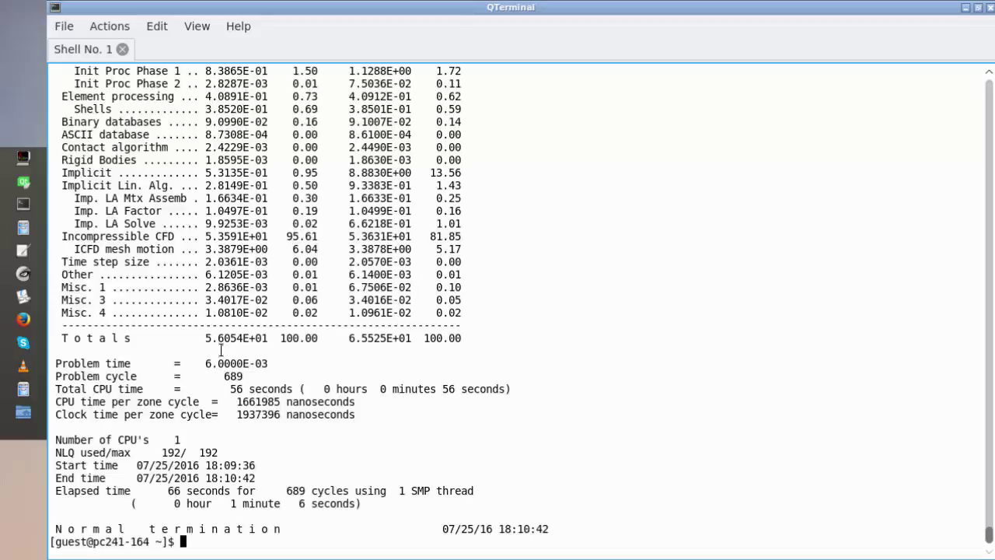
{"action": "left_click", "coordinate": [122, 49]}
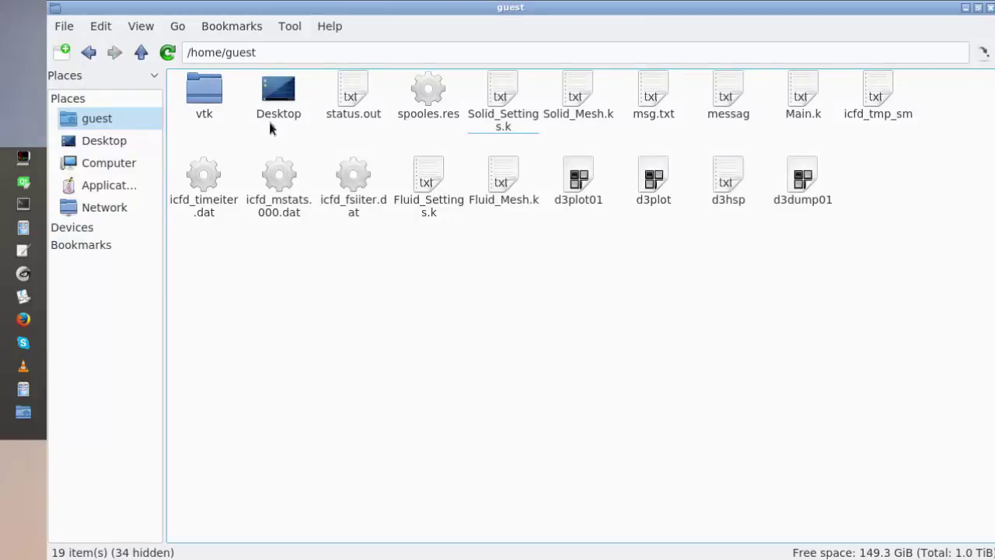
Inspect each new output item in turn: vtk, d3plot01, d3plot, messag, status.out and the icfd files.
{"action": "left_click", "coordinate": [203, 94]}
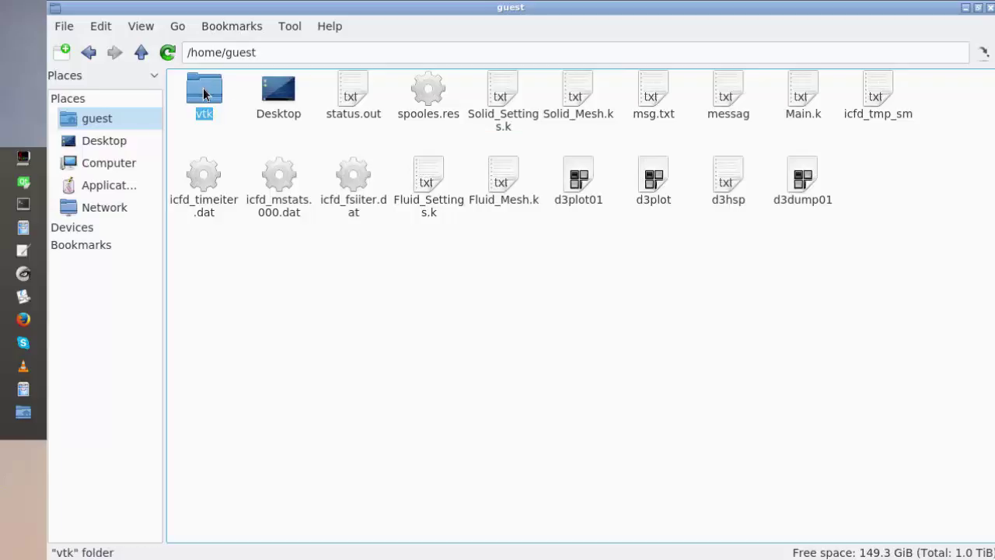
{"action": "left_click", "coordinate": [580, 179]}
{"action": "left_click", "coordinate": [647, 183]}
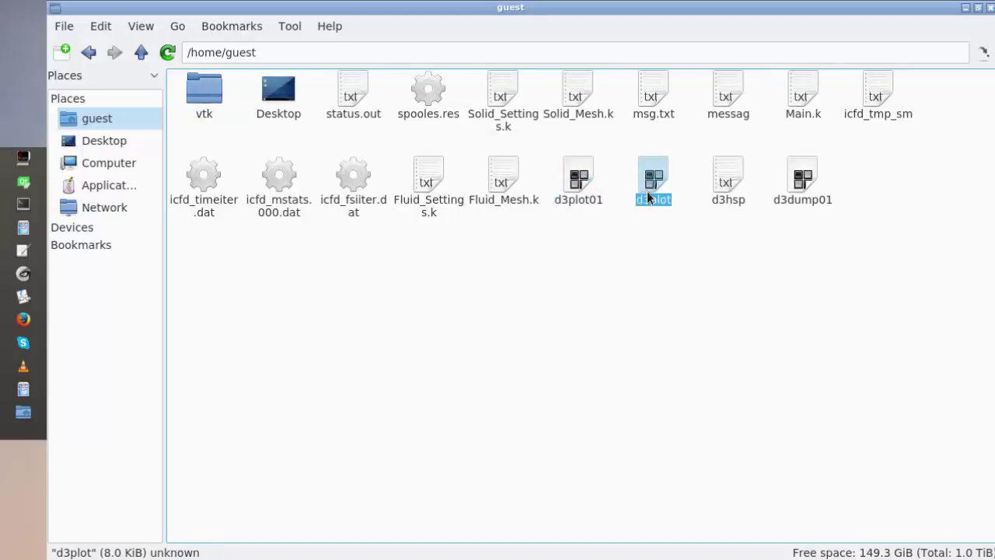
{"action": "left_click", "coordinate": [877, 93]}
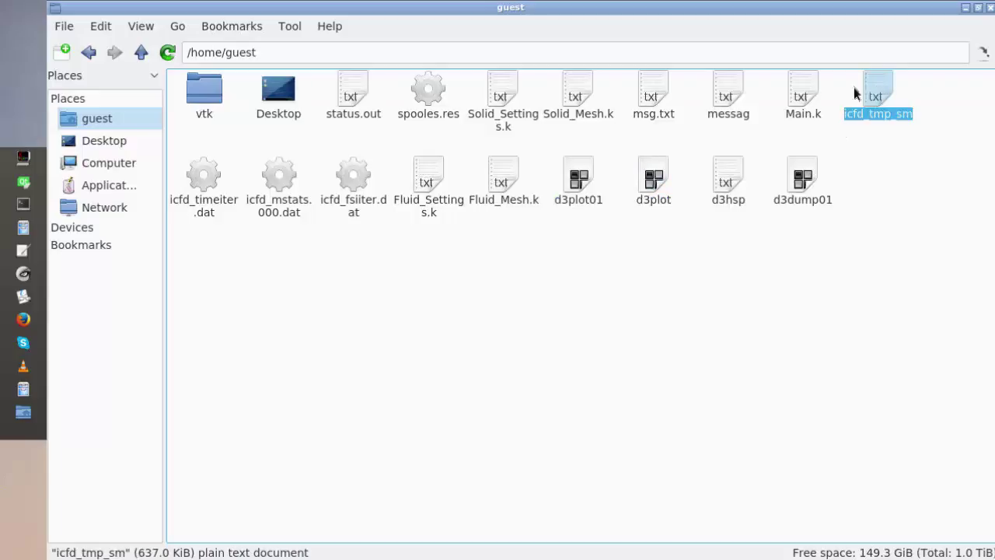
{"action": "left_click", "coordinate": [739, 93]}
{"action": "left_click", "coordinate": [652, 91]}
{"action": "left_click", "coordinate": [504, 101]}
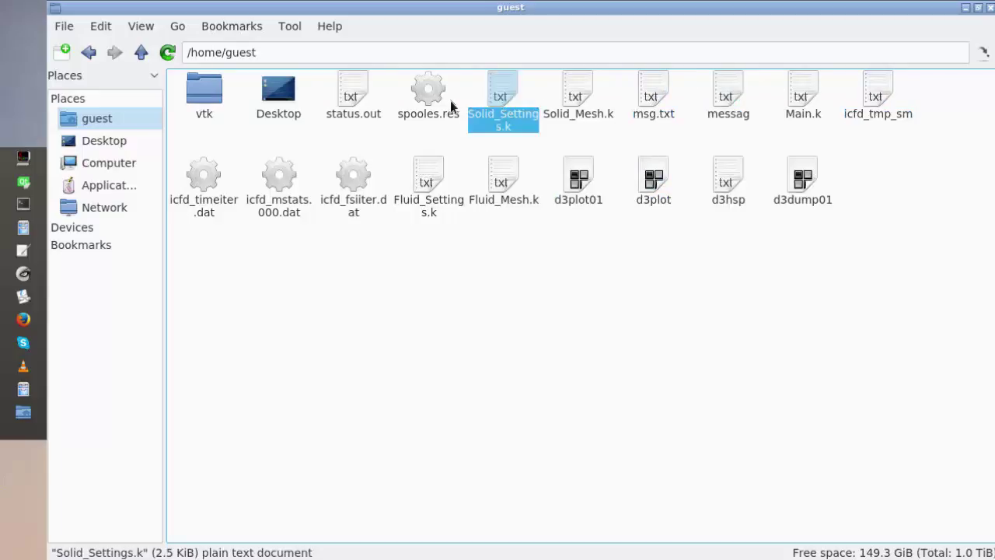
{"action": "left_click", "coordinate": [428, 93]}
{"action": "left_click", "coordinate": [371, 99]}
{"action": "left_click", "coordinate": [223, 183]}
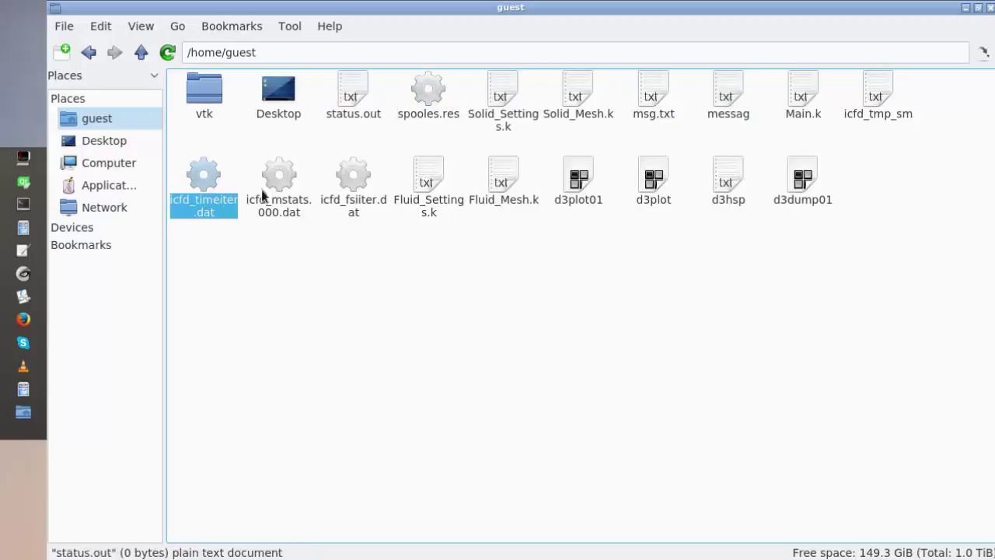
{"action": "left_click", "coordinate": [261, 195]}
{"action": "left_click", "coordinate": [364, 186]}
{"action": "left_click", "coordinate": [584, 180]}
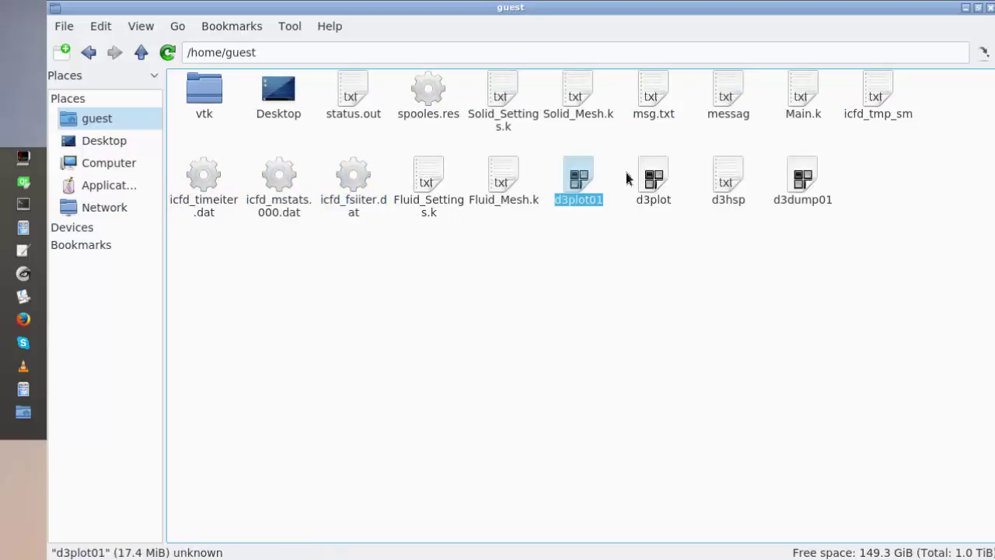
{"action": "left_click", "coordinate": [652, 180]}
{"action": "left_click", "coordinate": [641, 265]}
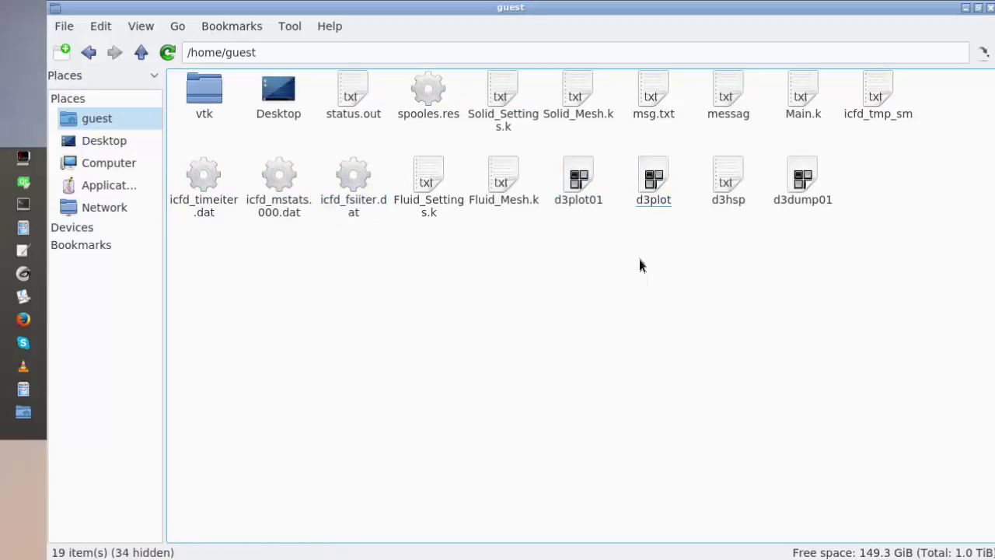
Create a new folder named results_d3plot in the home folder.
{"action": "right_click", "coordinate": [619, 253]}
{"action": "mouse_move", "coordinate": [632, 263]}
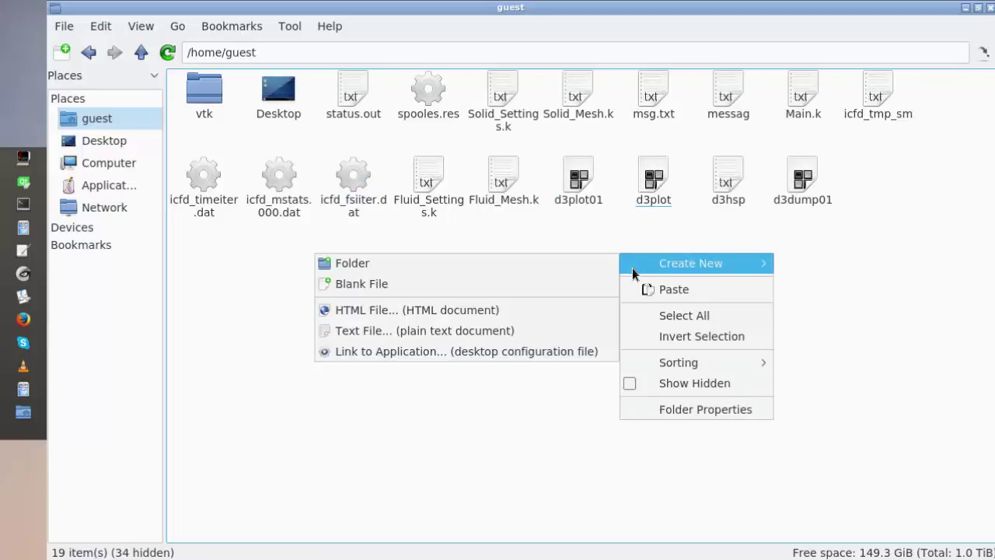
{"action": "left_click", "coordinate": [542, 267]}
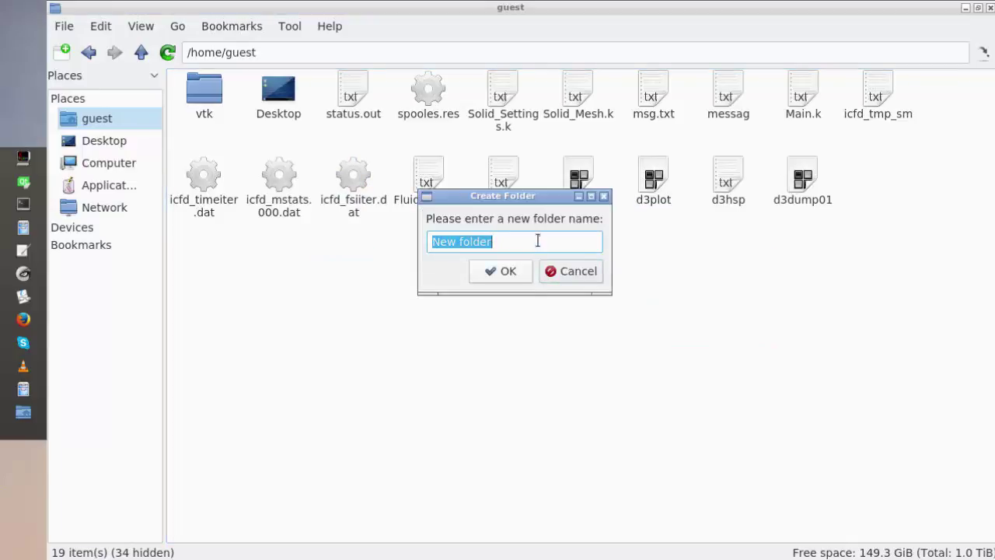
{"action": "type", "text": "results"}
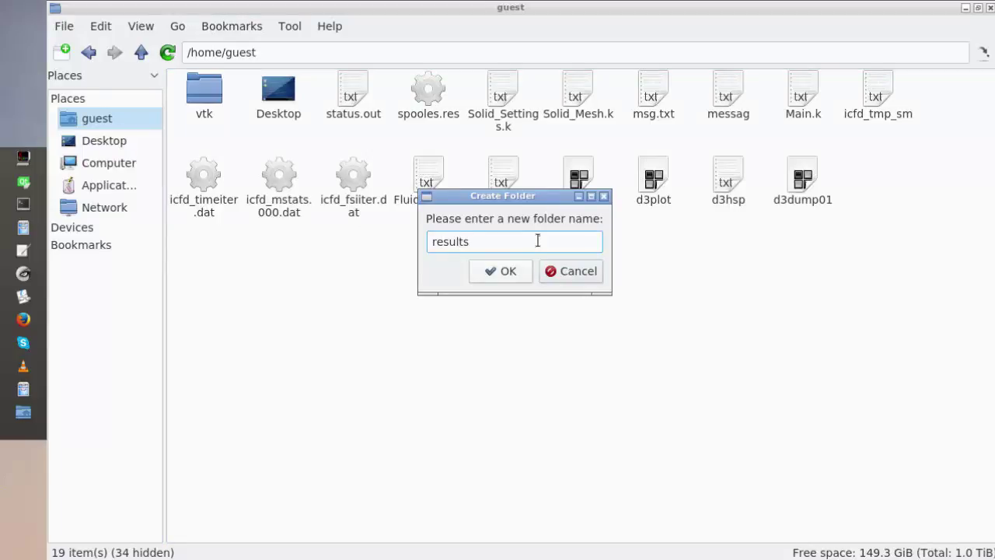
{"action": "type", "text": "_d3po"}
{"action": "key", "text": "BackSpace"}
{"action": "type", "text": "lot"}
{"action": "key", "text": "Return"}
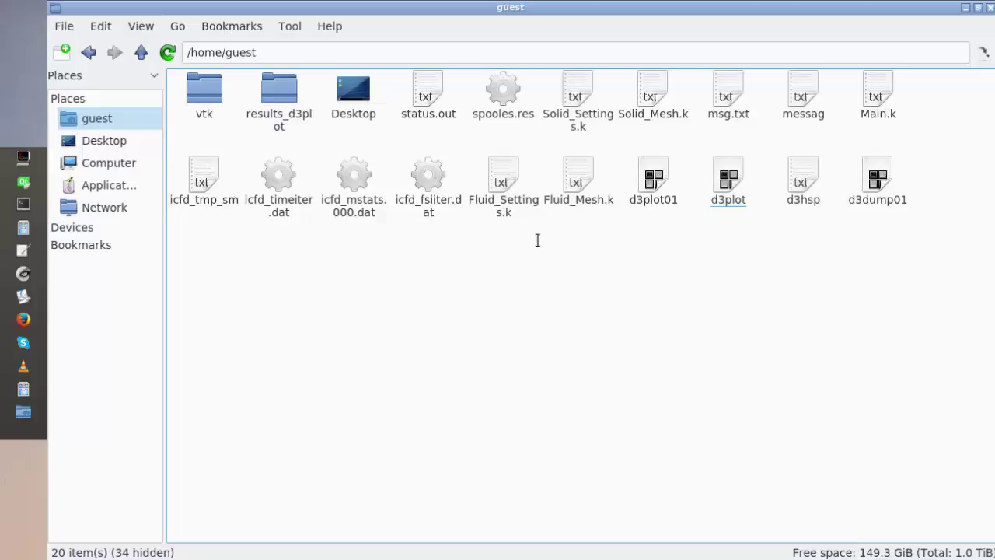
Rename the vtk folder to results_vtk.
{"action": "right_click", "coordinate": [208, 116]}
{"action": "left_click", "coordinate": [272, 320]}
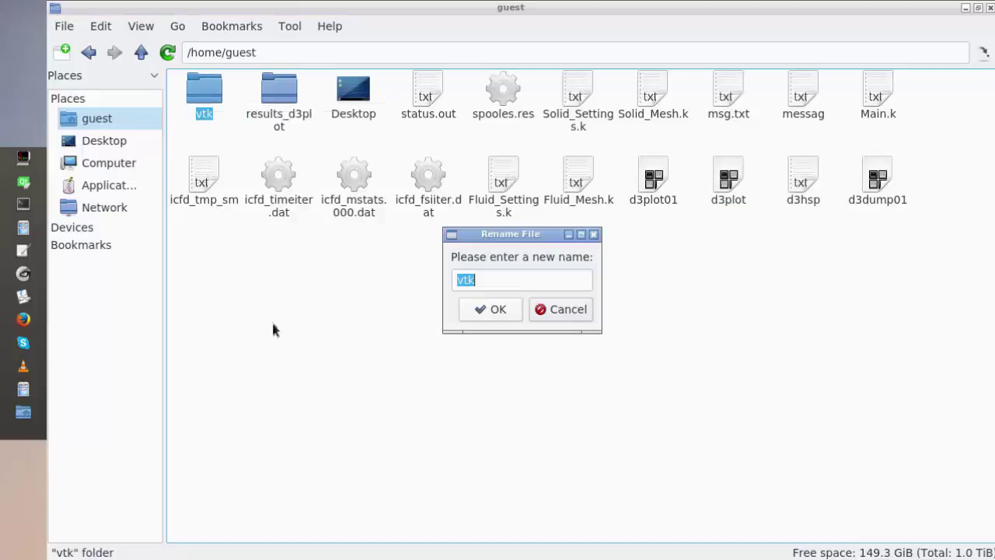
{"action": "key", "text": "Home"}
{"action": "type", "text": "results"}
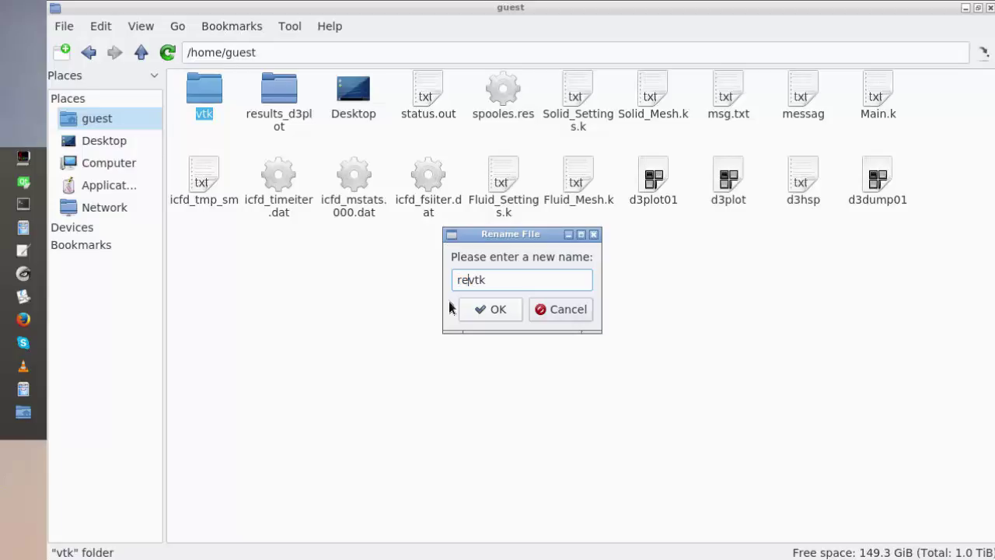
{"action": "type", "text": "_"}
{"action": "key", "text": "Return"}
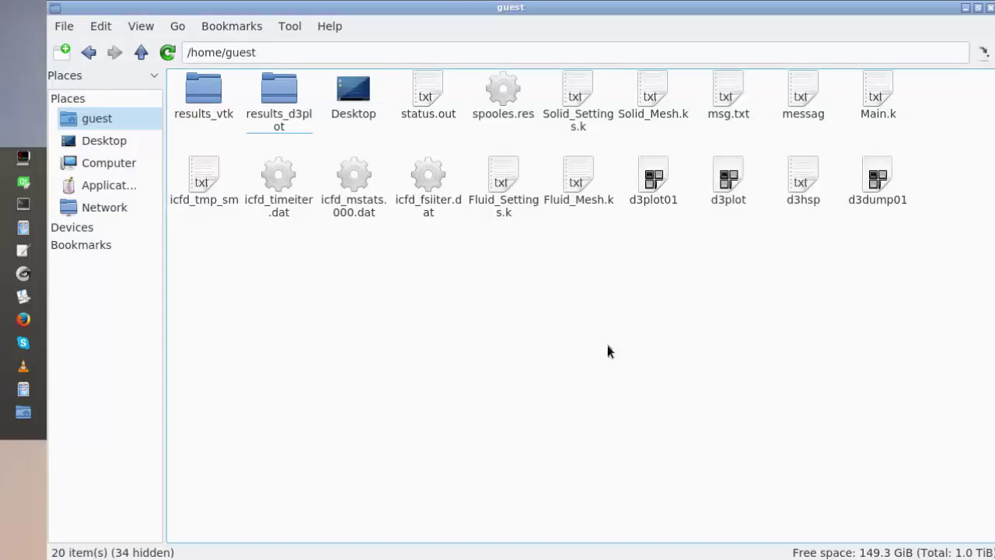
Move d3plot and d3plot01 into the results_d3plot folder.
{"action": "left_click_drag", "start_coordinate": [729, 230], "coordinate": [673, 210]}
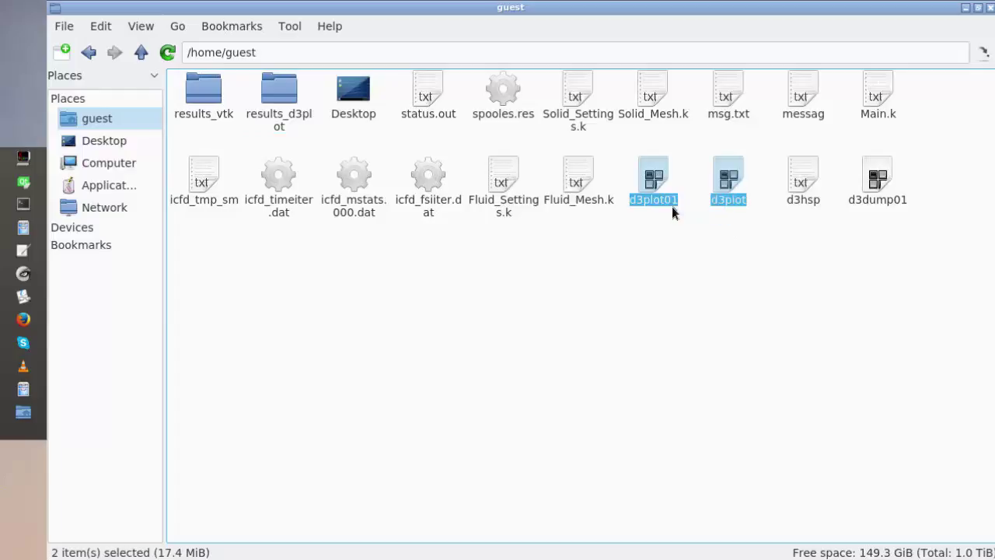
{"action": "right_click_drag", "start_coordinate": [655, 177], "coordinate": [294, 123]}
{"action": "left_click", "coordinate": [319, 151]}
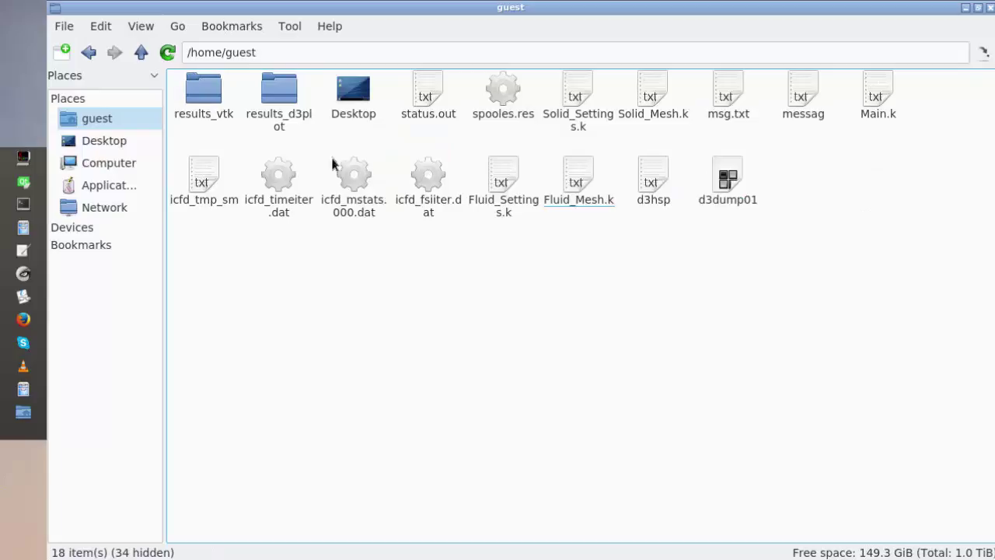
Select all loose files in the home folder and delete them, confirming with Yes.
{"action": "left_click_drag", "start_coordinate": [968, 249], "coordinate": [429, 88]}
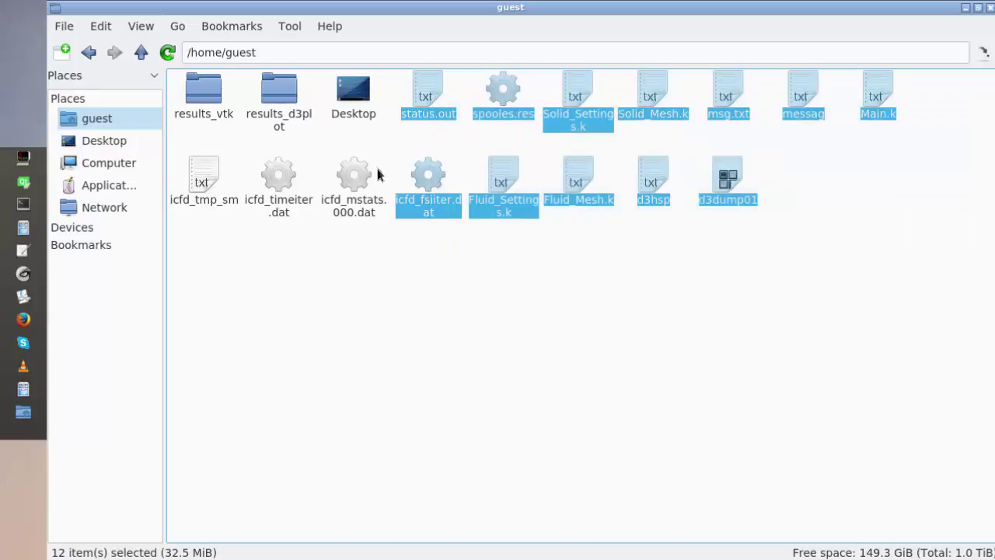
{"action": "left_click_drag", "start_coordinate": [354, 262], "coordinate": [217, 182], "text": "ctrl"}
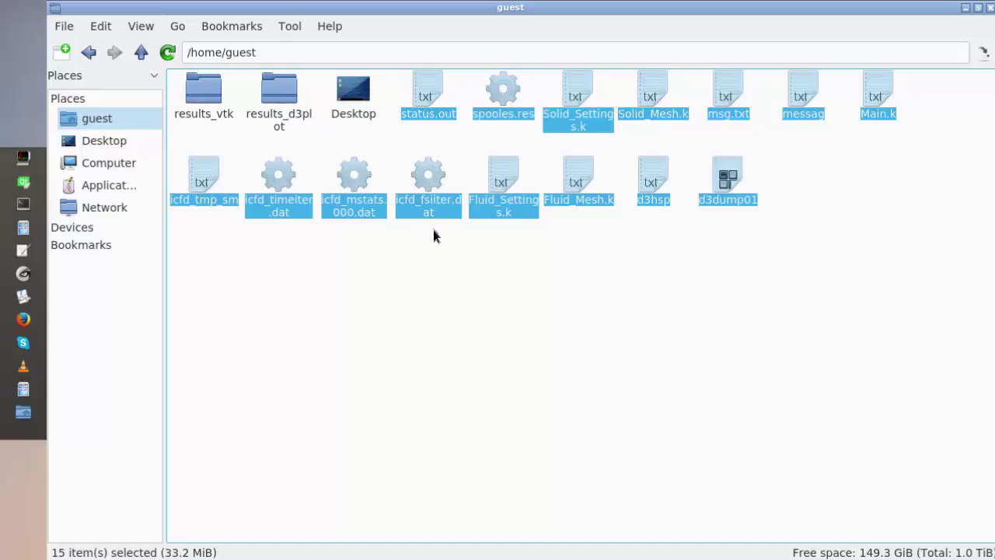
{"action": "right_click", "coordinate": [434, 189]}
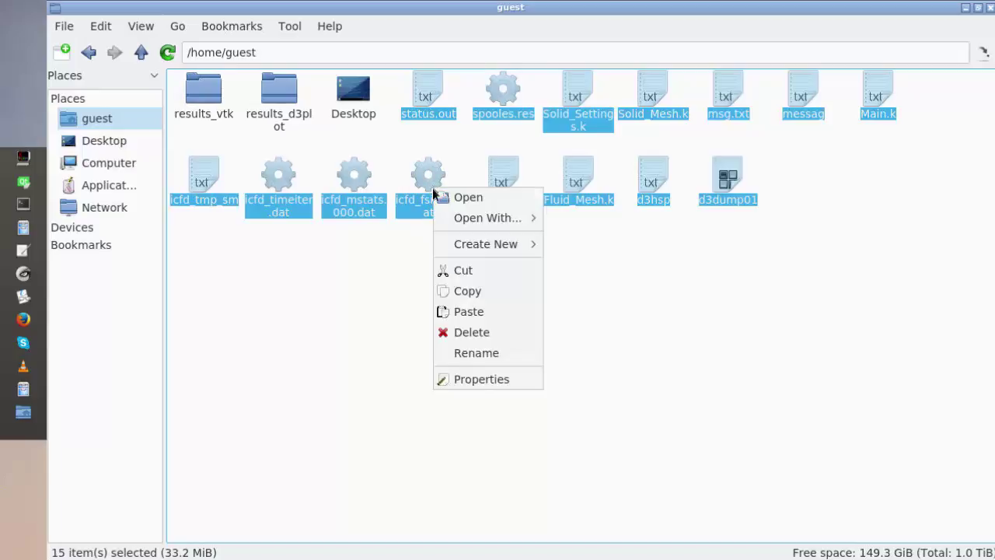
{"action": "left_click", "coordinate": [460, 330]}
{"action": "left_click", "coordinate": [542, 274]}
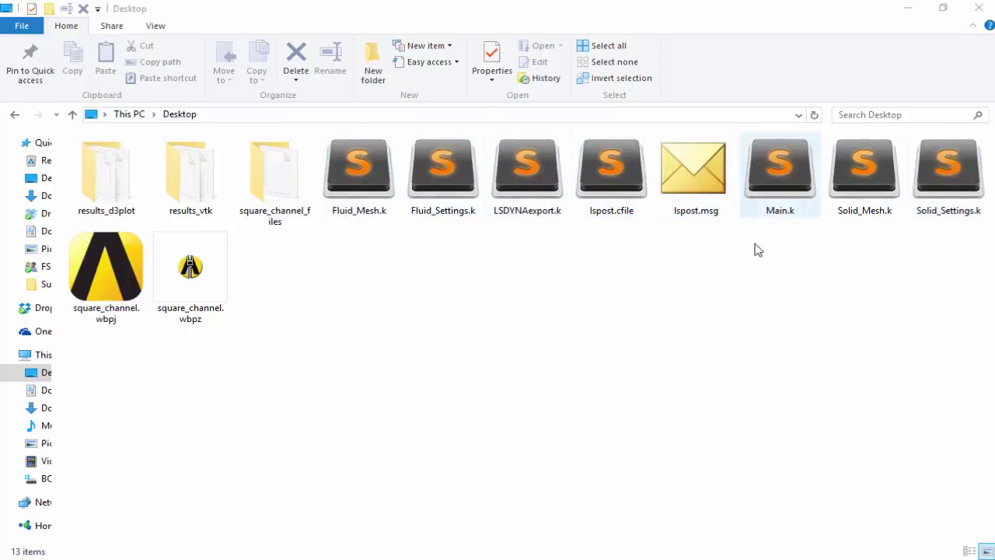
Check results_vtk (five 3,267 KB .vtk files) and results_d3plot, then bring up the Start menu.
{"action": "double_click", "coordinate": [169, 182]}
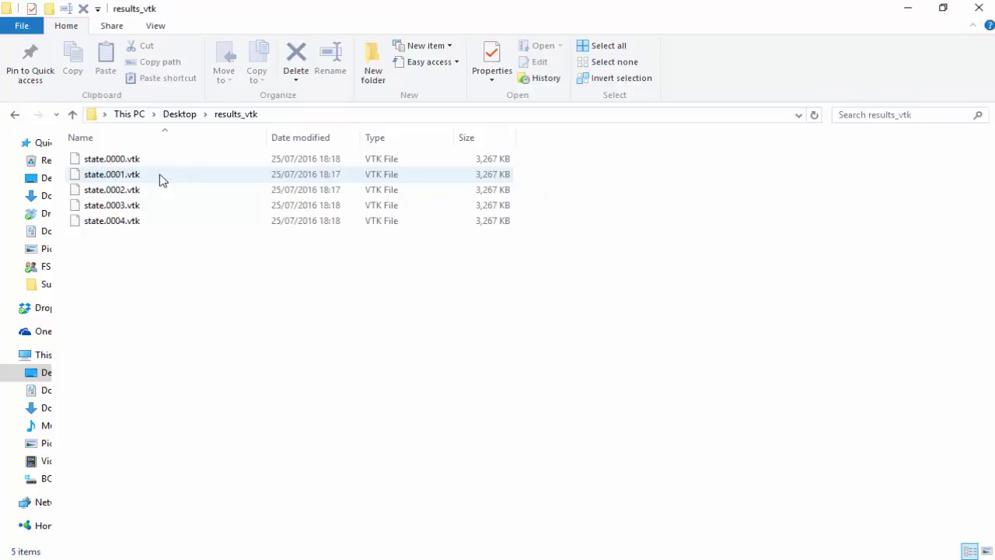
{"action": "left_click", "coordinate": [73, 116]}
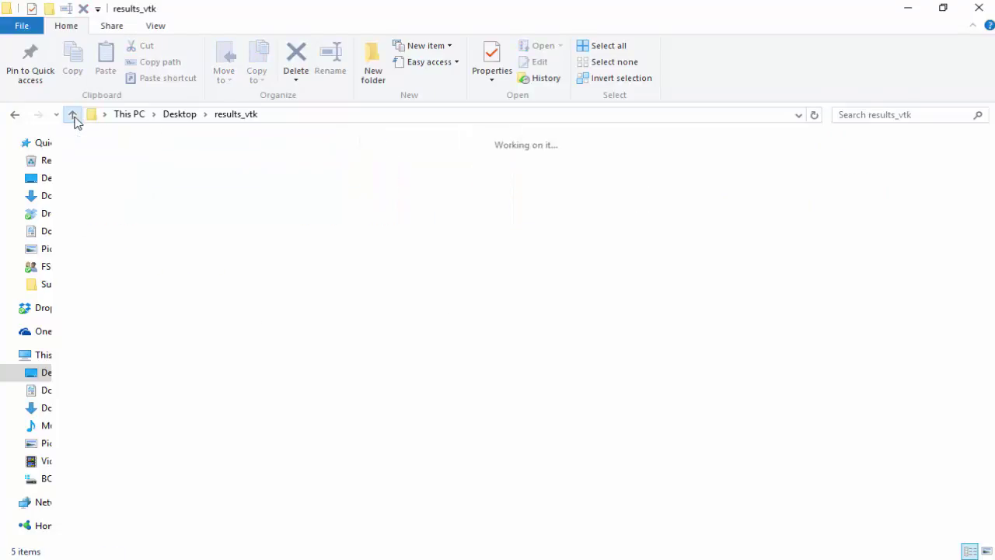
{"action": "double_click", "coordinate": [122, 189]}
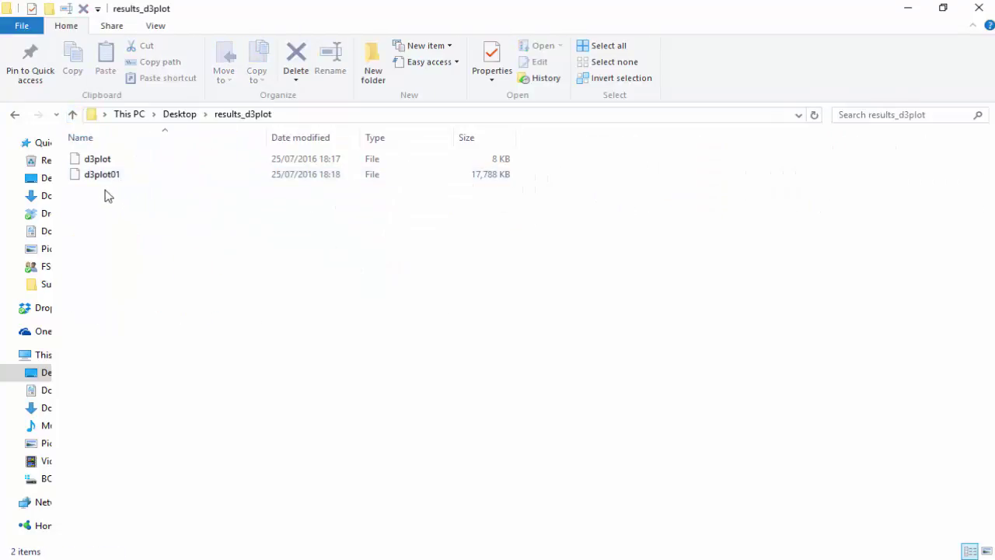
{"action": "left_click", "coordinate": [73, 116]}
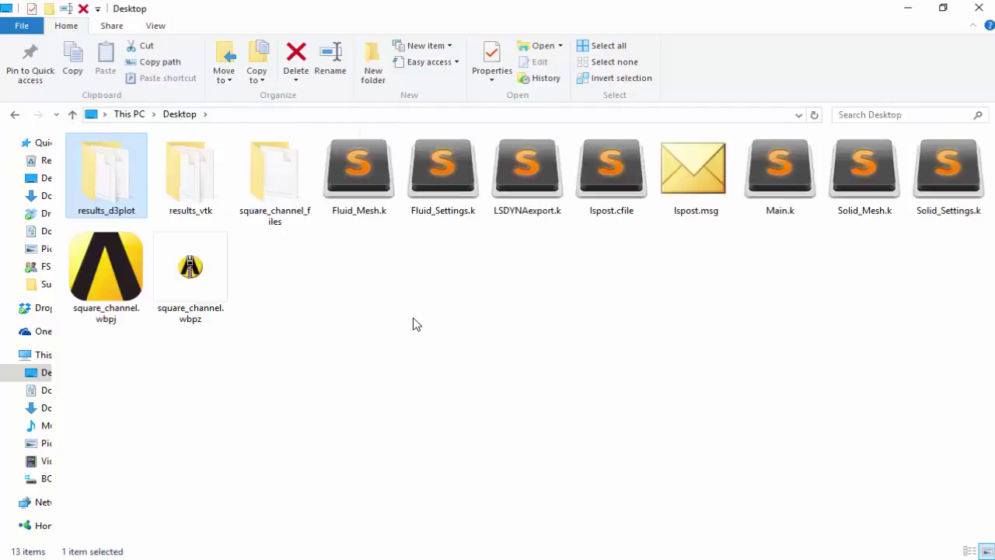
{"action": "left_click", "coordinate": [416, 323]}
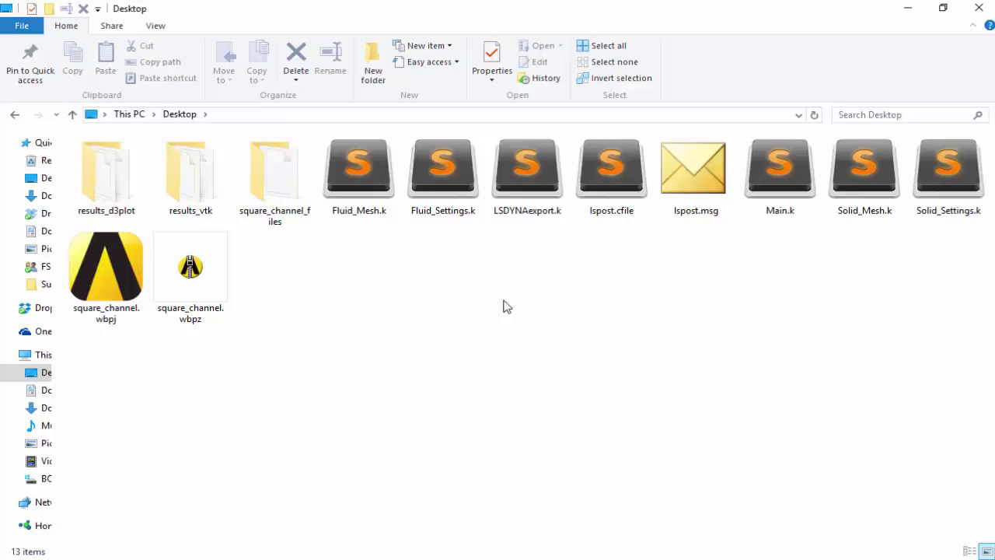
{"action": "key", "text": "super"}
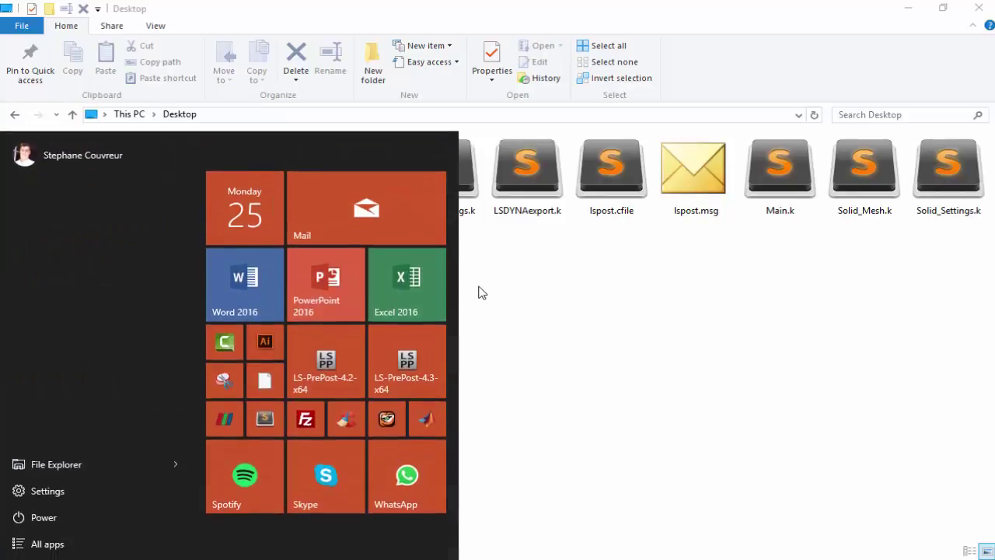
Launch LS-PrePost 4.2 and pick d3plot from Desktop\results_d3plot as an LS-DYNA binary plot.
{"action": "left_click", "coordinate": [338, 368]}
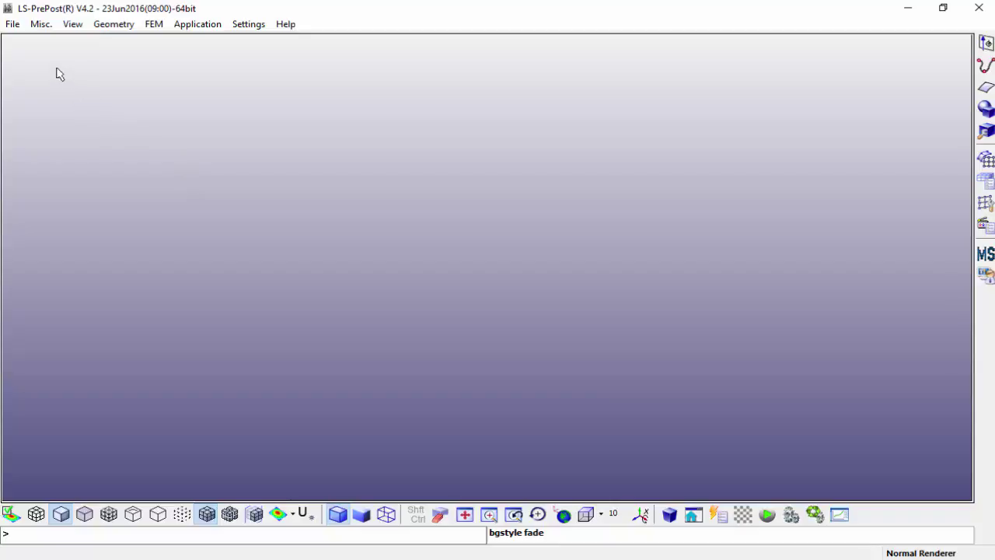
{"action": "left_click", "coordinate": [11, 23]}
{"action": "mouse_move", "coordinate": [24, 63]}
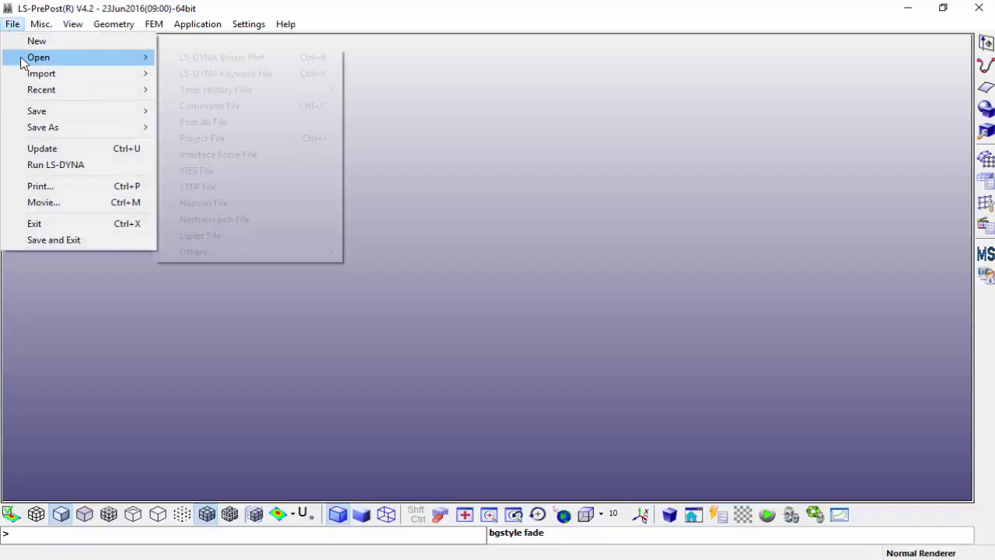
{"action": "left_click", "coordinate": [170, 58]}
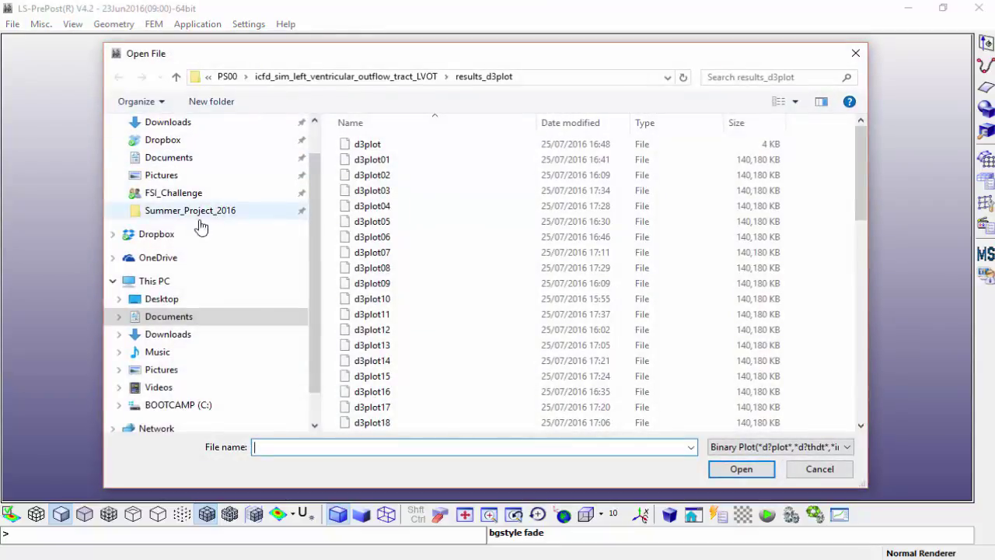
{"action": "scroll", "coordinate": [195, 209], "scroll_direction": "up", "scroll_amount": 1}
{"action": "left_click", "coordinate": [171, 148]}
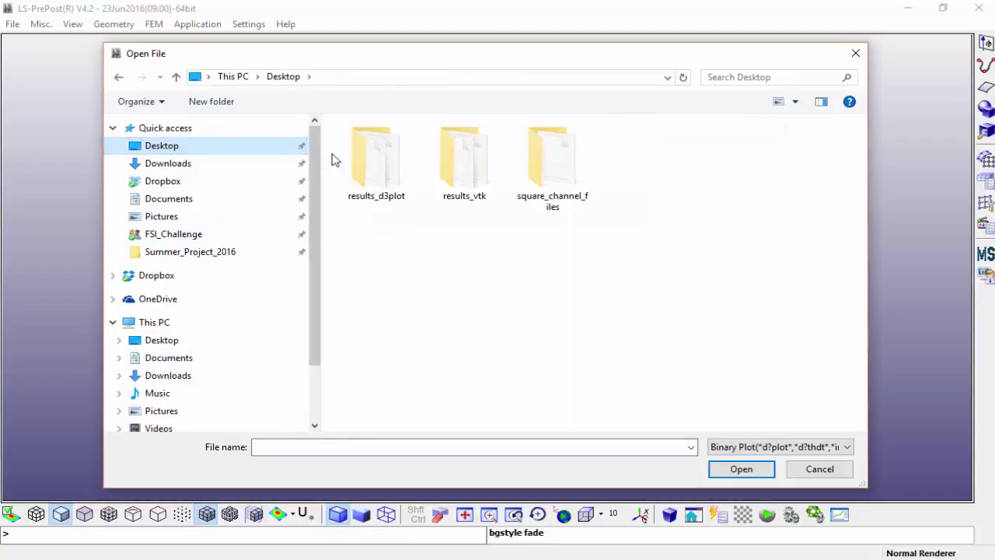
{"action": "double_click", "coordinate": [381, 163]}
{"action": "left_click", "coordinate": [383, 147]}
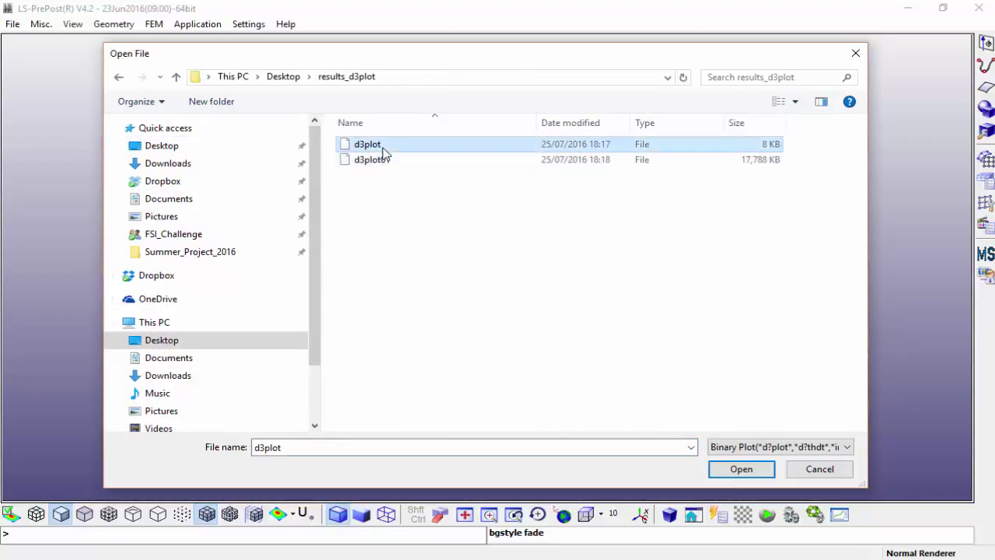
Load d3plot, then rotate, zoom and pan until the whole channel shows side-on.
{"action": "double_click", "coordinate": [381, 146]}
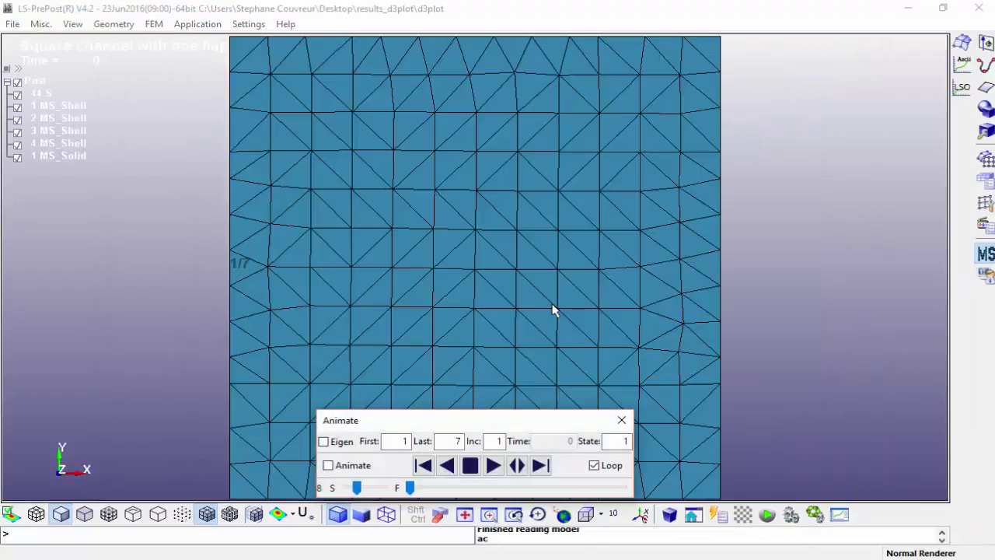
{"action": "key", "text": "super"}
{"action": "key", "text": "super"}
{"action": "left_click_drag", "start_coordinate": [631, 284], "coordinate": [436, 310]}
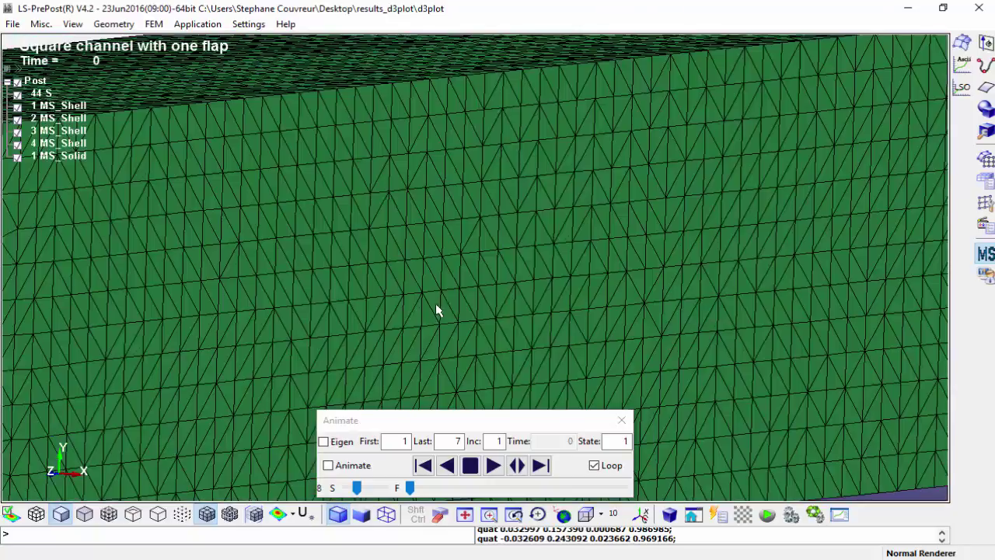
{"action": "scroll", "coordinate": [436, 309], "scroll_direction": "down", "scroll_amount": 5}
{"action": "scroll", "coordinate": [589, 340], "scroll_direction": "up", "scroll_amount": 2}
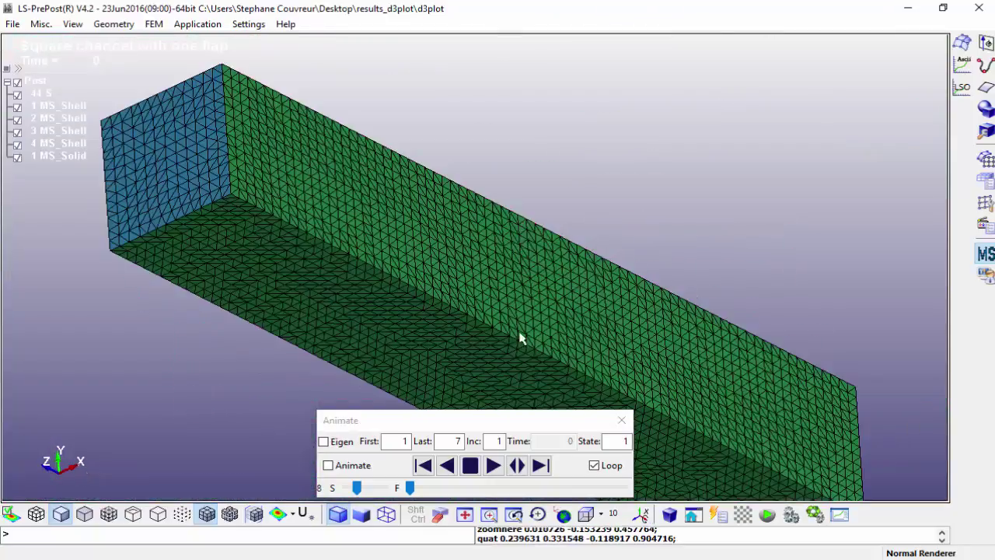
{"action": "left_click_drag", "start_coordinate": [521, 338], "coordinate": [213, 284]}
{"action": "middle_click_drag", "start_coordinate": [373, 322], "coordinate": [363, 259]}
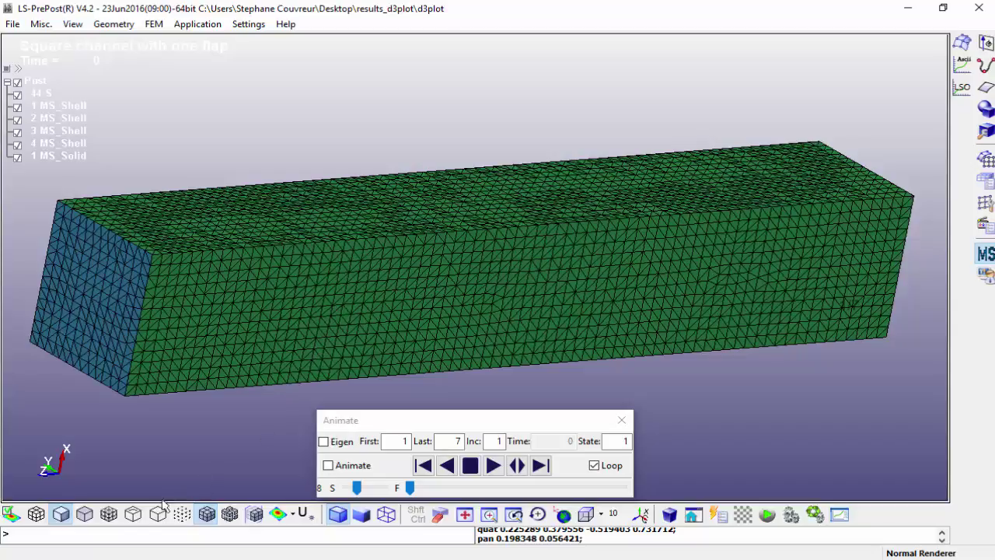
Display the channel as a wireframe and rotate it to view the other end.
{"action": "left_click", "coordinate": [110, 515]}
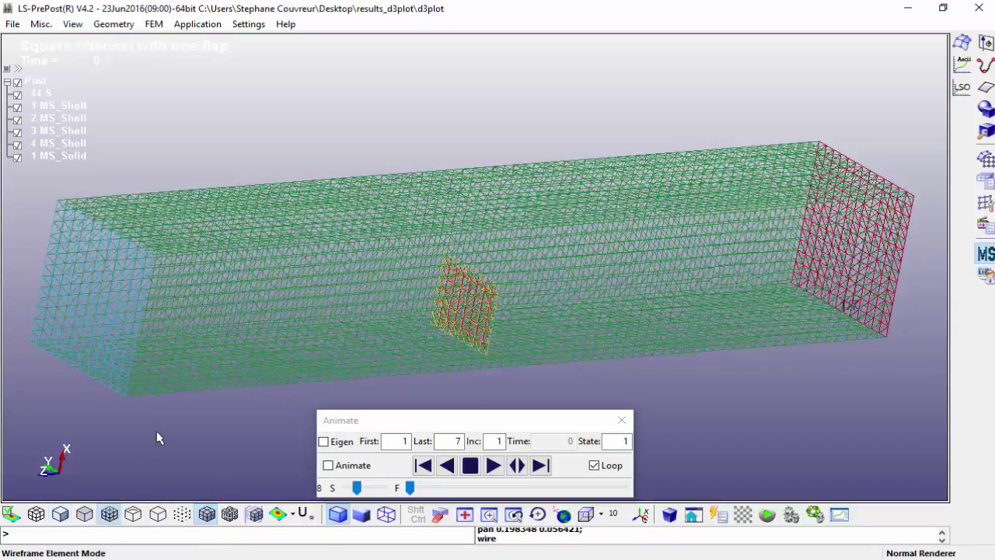
{"action": "left_click_drag", "start_coordinate": [172, 422], "coordinate": [231, 230]}
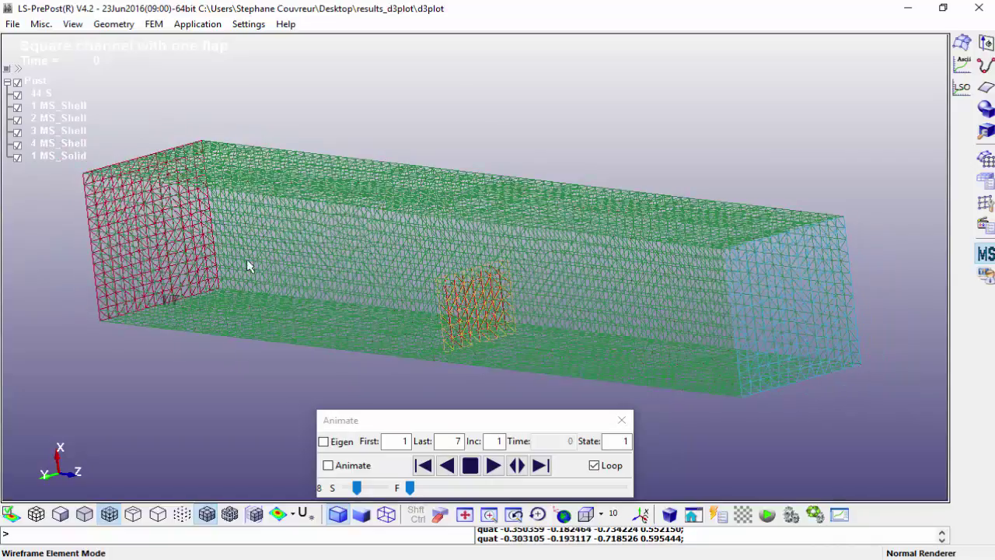
Show only flap part 44 S, zoom onto it and render it shaded.
{"action": "left_click", "coordinate": [17, 82]}
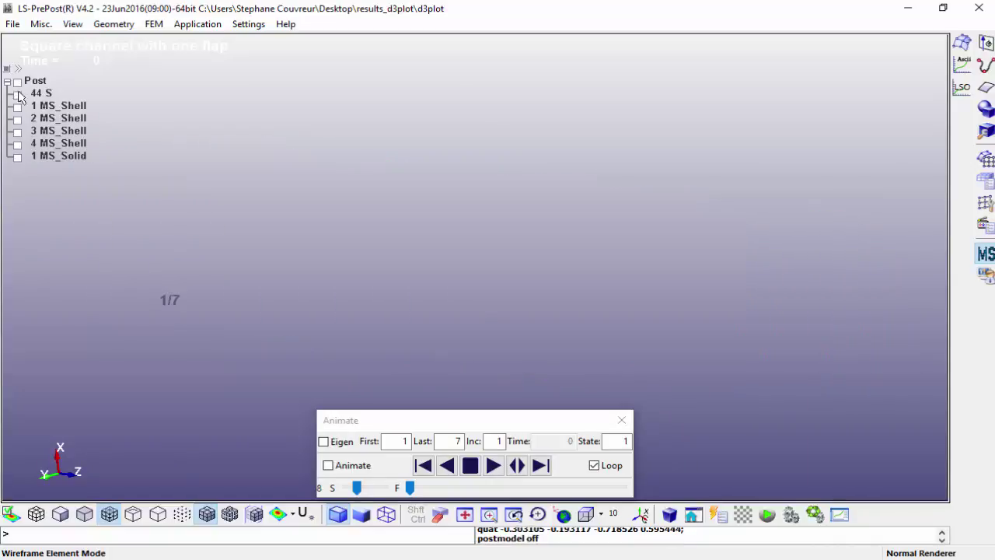
{"action": "left_click", "coordinate": [17, 95]}
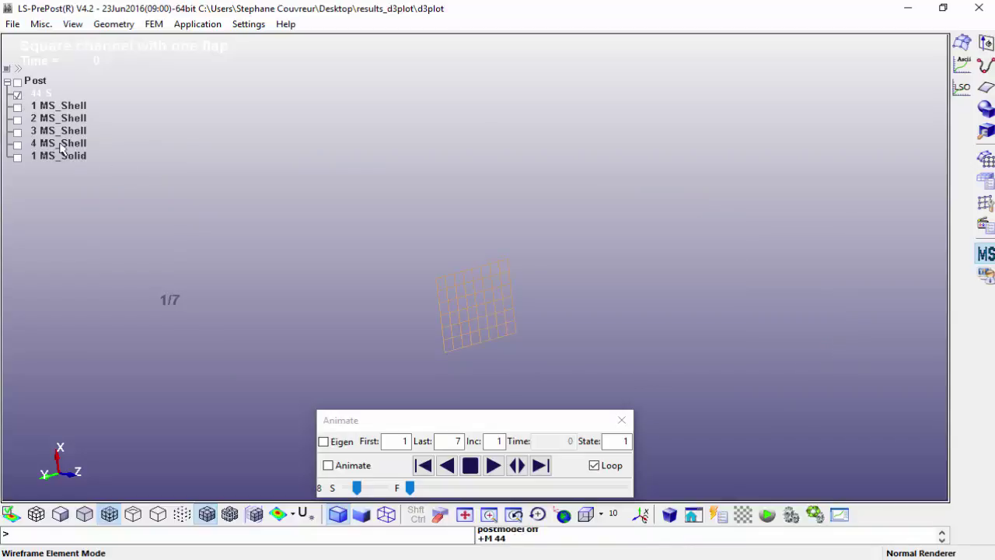
{"action": "left_click_drag", "start_coordinate": [321, 258], "coordinate": [406, 315]}
{"action": "scroll", "coordinate": [405, 315], "scroll_direction": "down", "scroll_amount": 2}
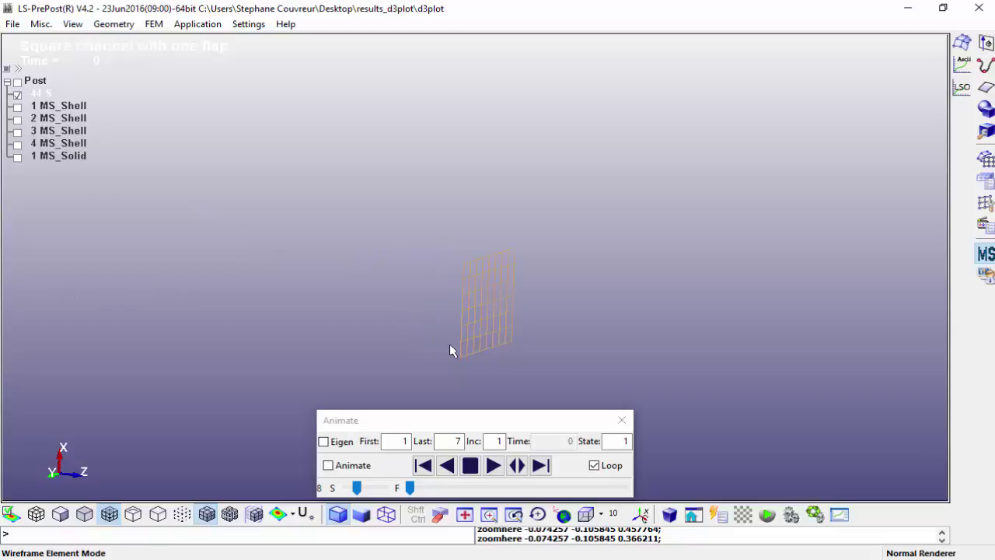
{"action": "scroll", "coordinate": [371, 313], "scroll_direction": "up", "scroll_amount": 2}
{"action": "scroll", "coordinate": [371, 313], "scroll_direction": "down", "scroll_amount": 4}
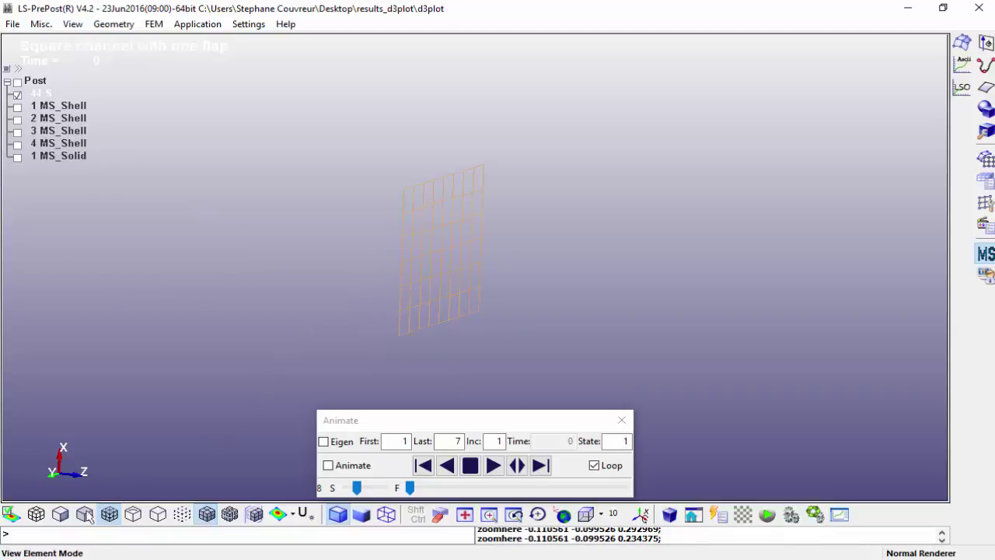
{"action": "left_click", "coordinate": [61, 514]}
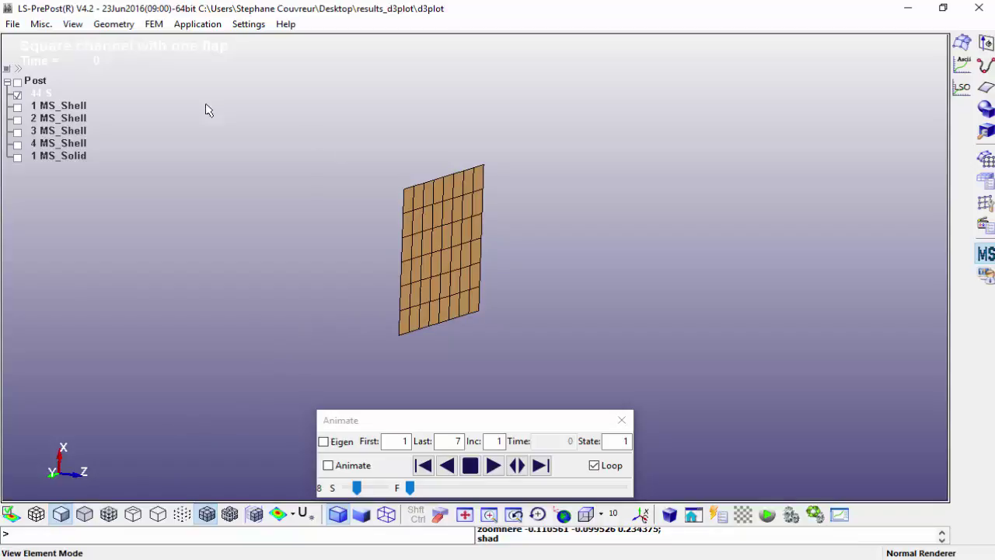
{"action": "left_click", "coordinate": [154, 24]}
Fringe the flap by Stress > Von Mises stress, showing the fringe legend, and close the dialog.
{"action": "mouse_move", "coordinate": [181, 109]}
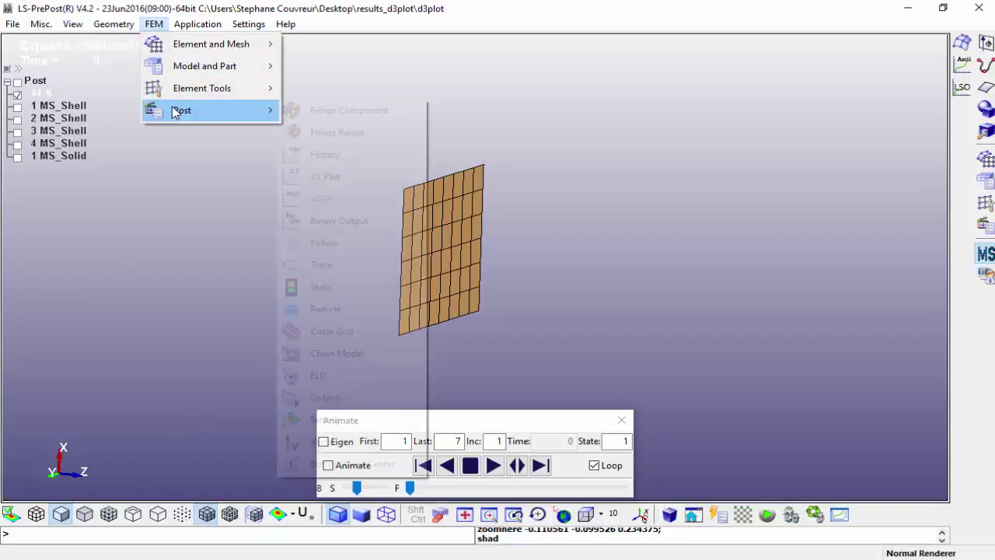
{"action": "left_click", "coordinate": [314, 113]}
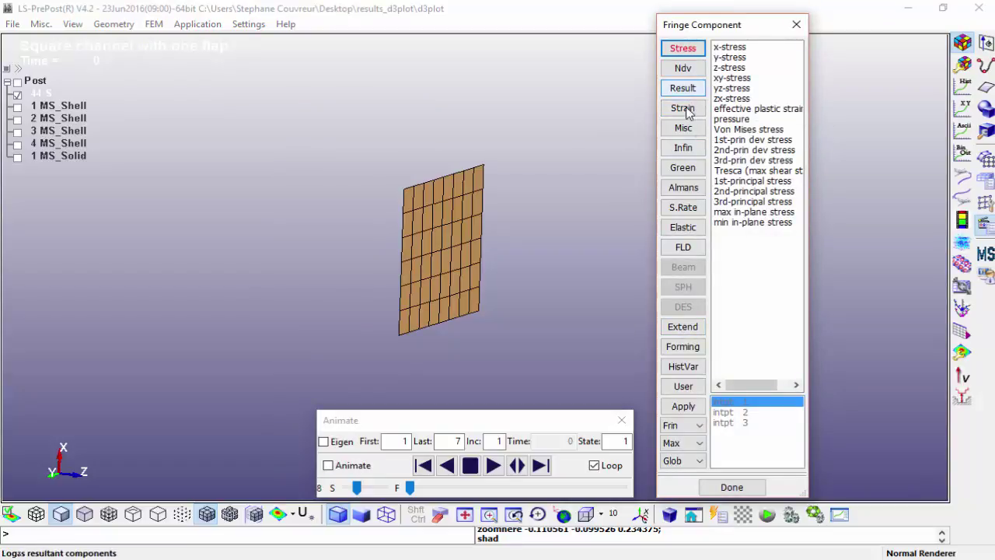
{"action": "left_click", "coordinate": [752, 130]}
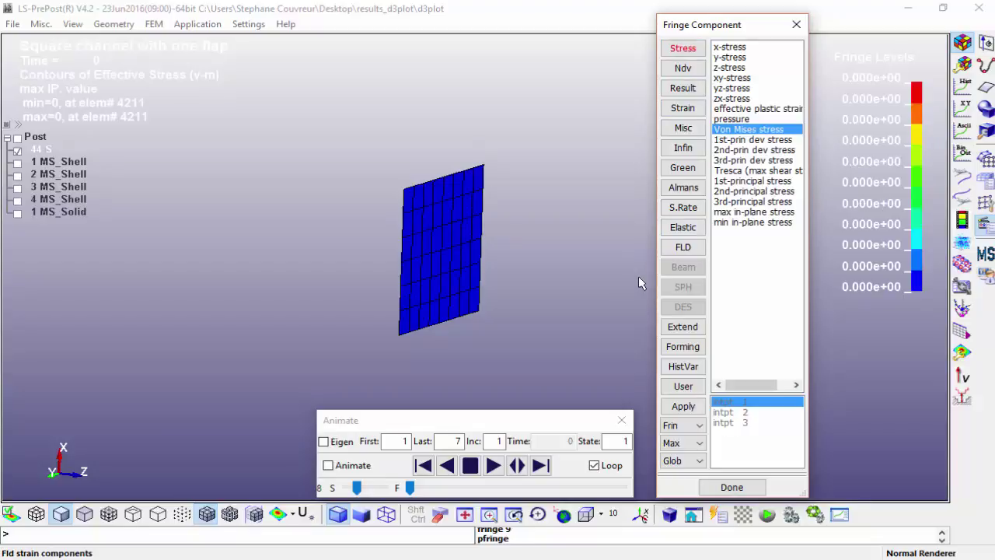
{"action": "left_click", "coordinate": [797, 25]}
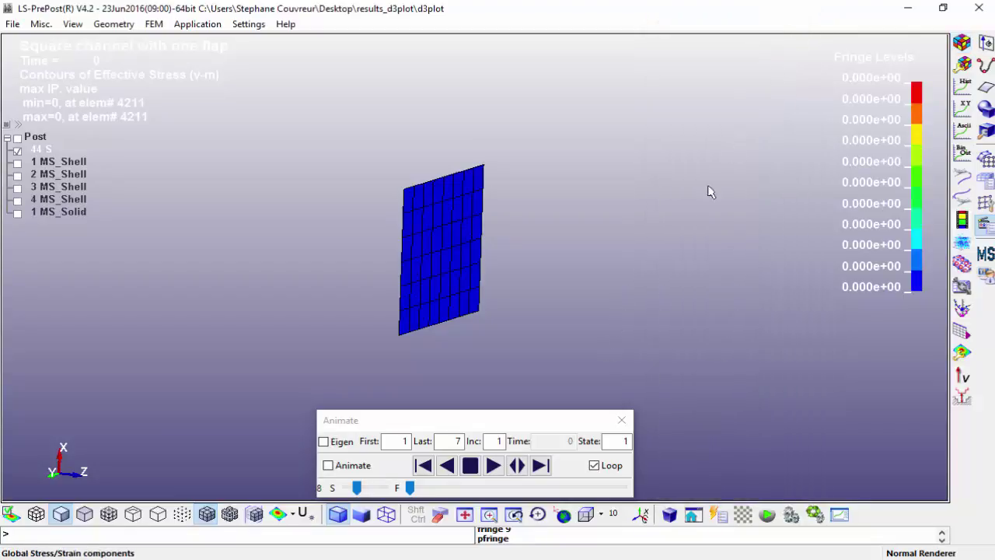
Step the flap's stress results forward from state 1 to state 7.
{"action": "left_click", "coordinate": [540, 465]}
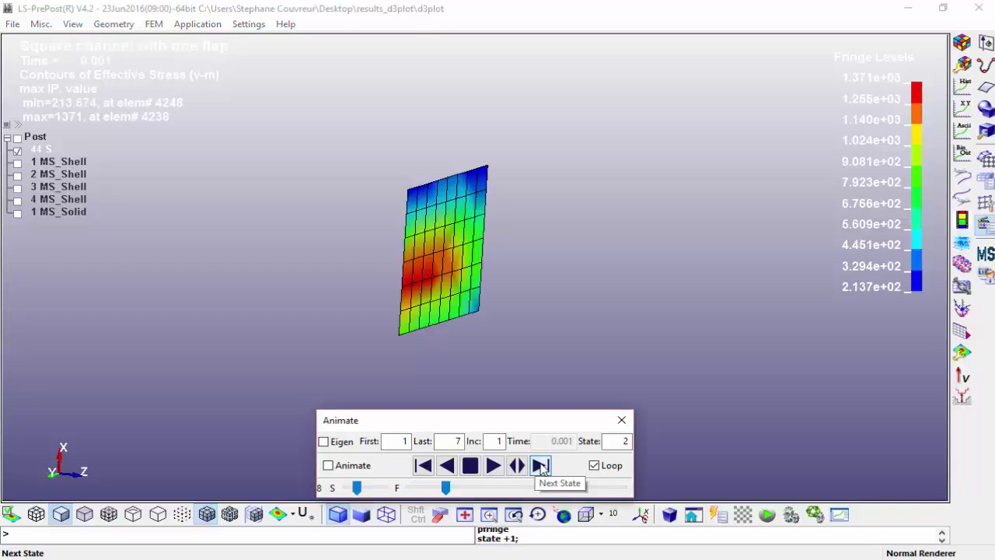
{"action": "left_click", "coordinate": [541, 466]}
{"action": "left_click", "coordinate": [540, 466]}
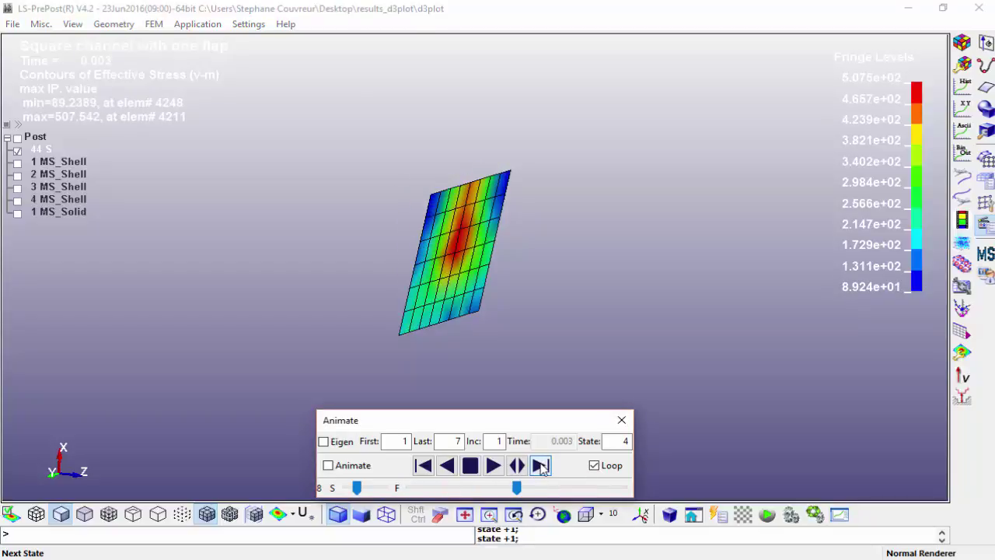
{"action": "left_click", "coordinate": [540, 466]}
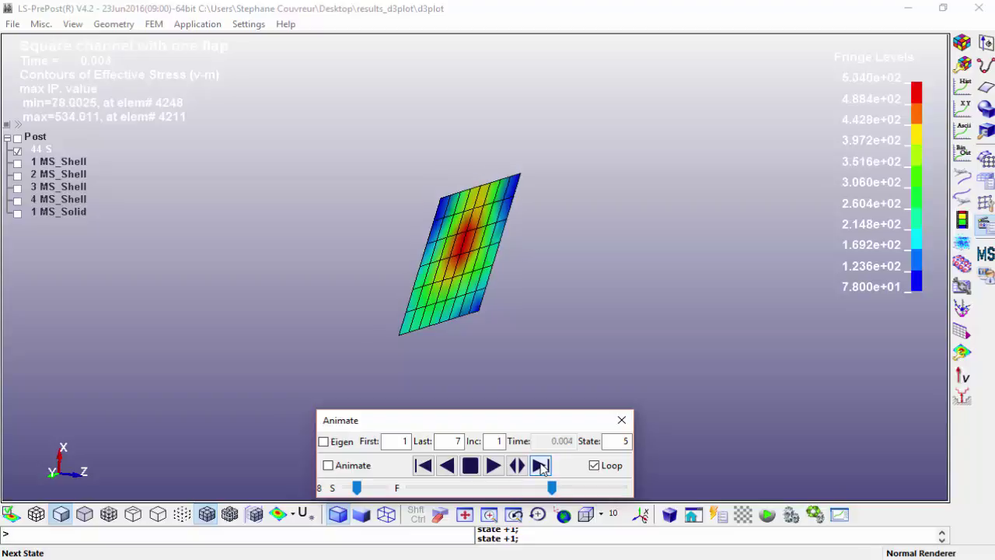
{"action": "left_click", "coordinate": [540, 466]}
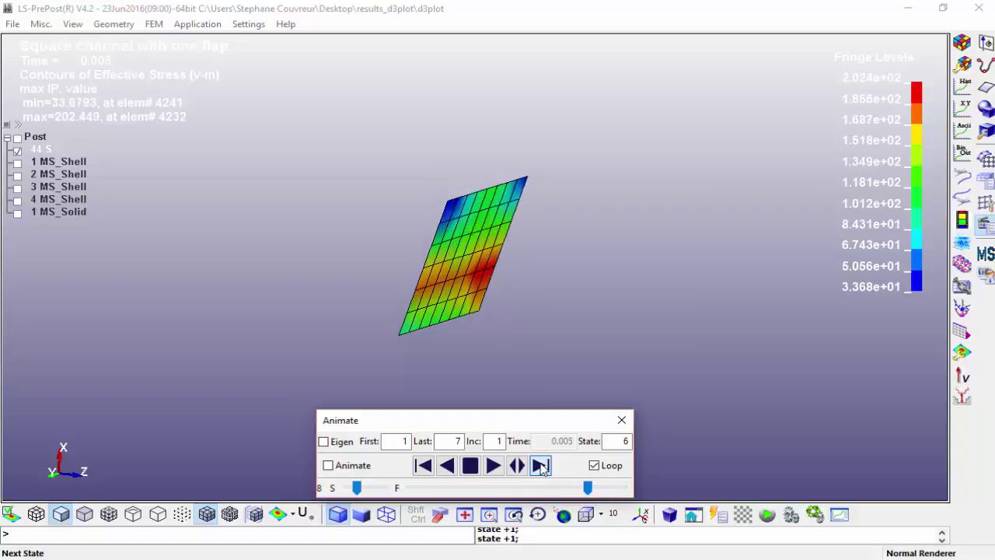
{"action": "left_click", "coordinate": [540, 466]}
Loop the results back to state 1 and on to state 6, then rotate the flap nearly edge-on.
{"action": "left_click", "coordinate": [540, 466]}
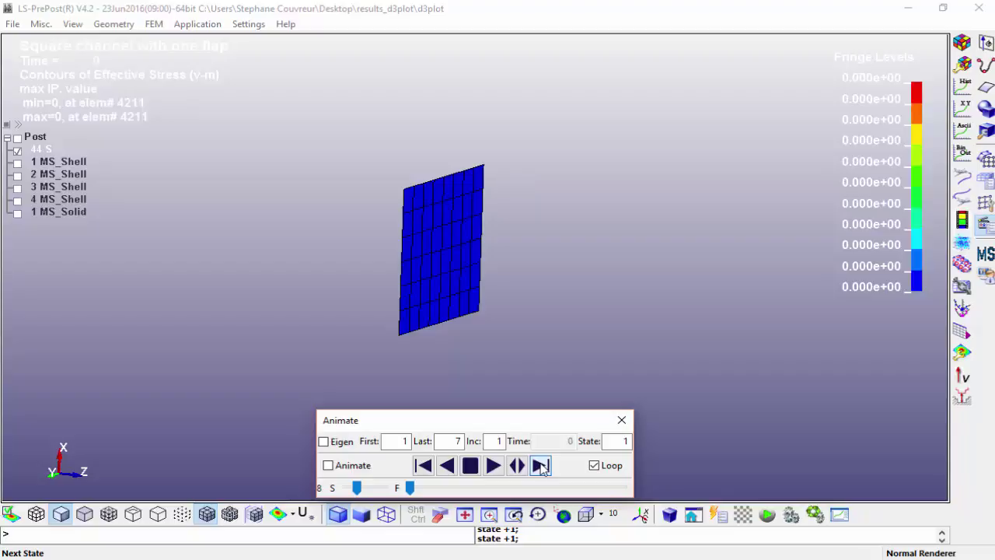
{"action": "left_click", "coordinate": [541, 465]}
{"action": "left_click", "coordinate": [541, 465]}
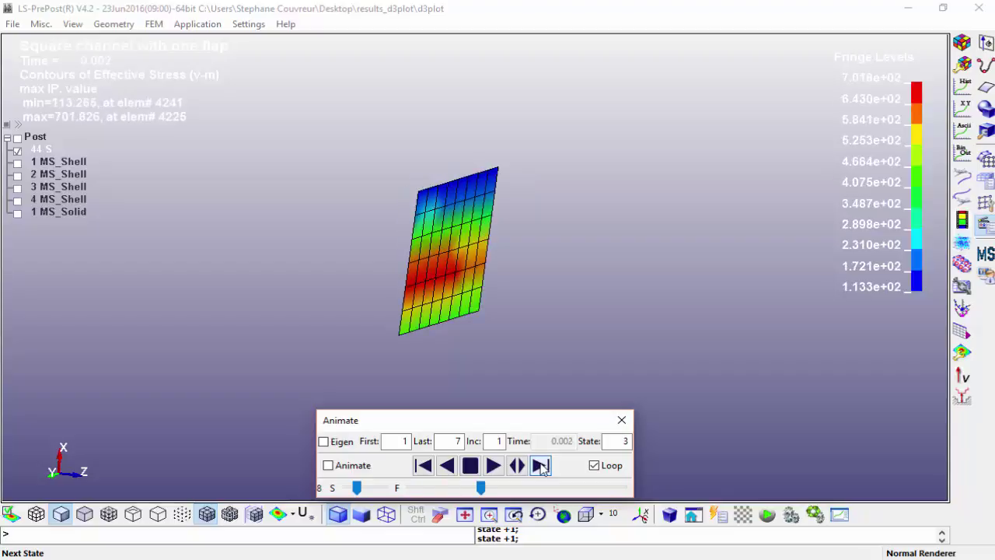
{"action": "left_click", "coordinate": [540, 466]}
{"action": "left_click", "coordinate": [541, 466]}
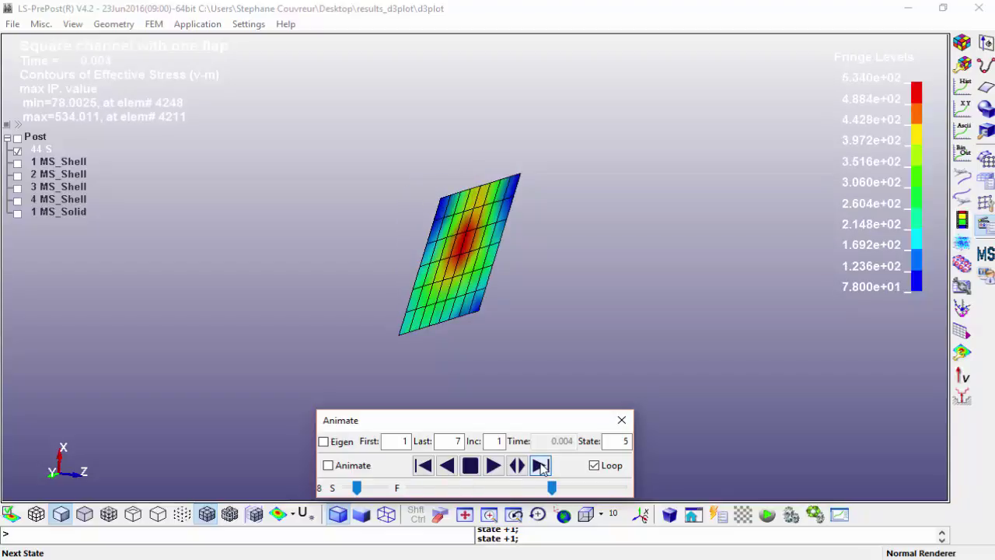
{"action": "left_click", "coordinate": [541, 466]}
{"action": "middle_click_drag", "start_coordinate": [326, 313], "coordinate": [366, 311], "text": "shift"}
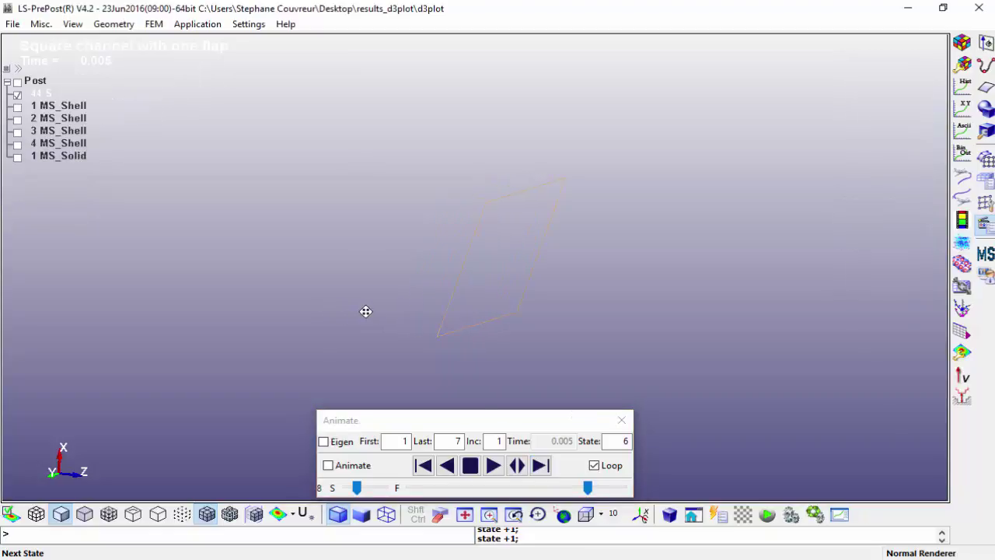
{"action": "left_click_drag", "start_coordinate": [365, 311], "coordinate": [478, 345], "text": "shift"}
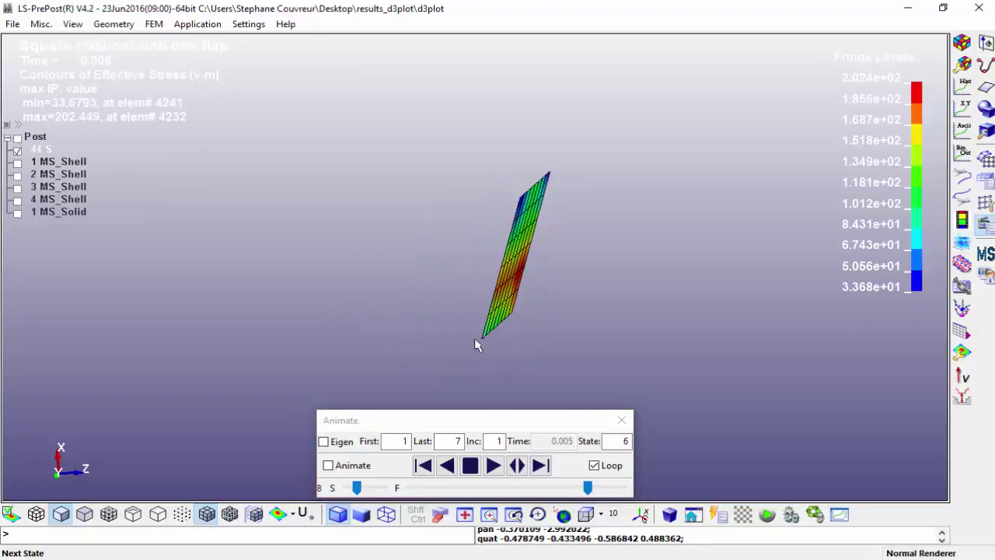
Show all parts in the Post model tree so the channel mesh appears, and frame the close-up view.
{"action": "double_click", "coordinate": [17, 163]}
{"action": "left_click", "coordinate": [18, 139]}
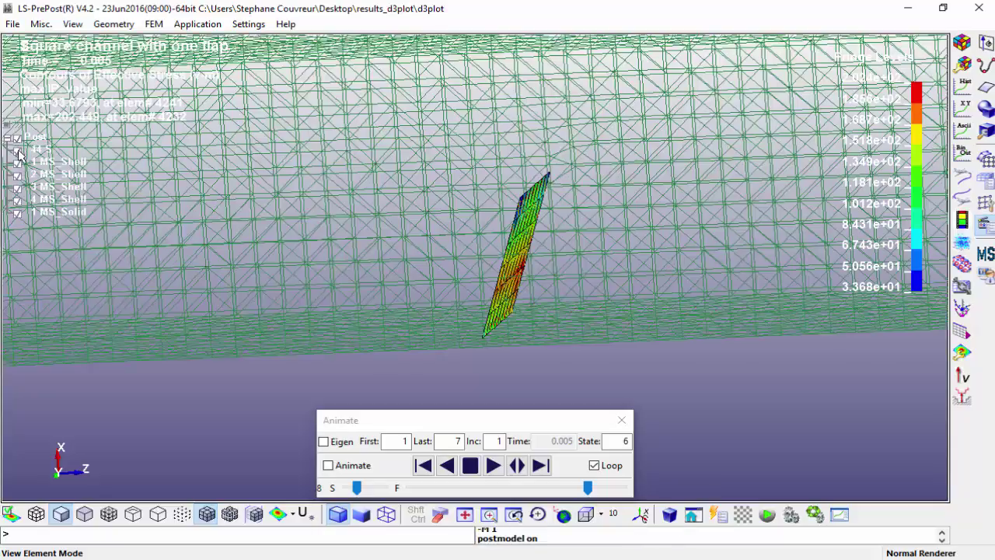
{"action": "scroll", "coordinate": [451, 256], "scroll_direction": "down", "scroll_amount": 3}
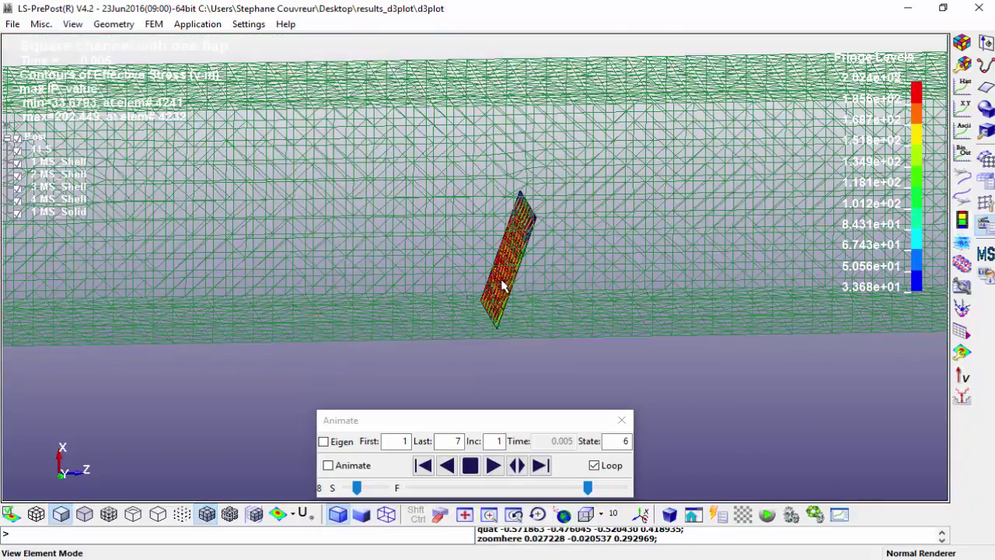
{"action": "scroll", "coordinate": [452, 302], "scroll_direction": "down", "scroll_amount": 4}
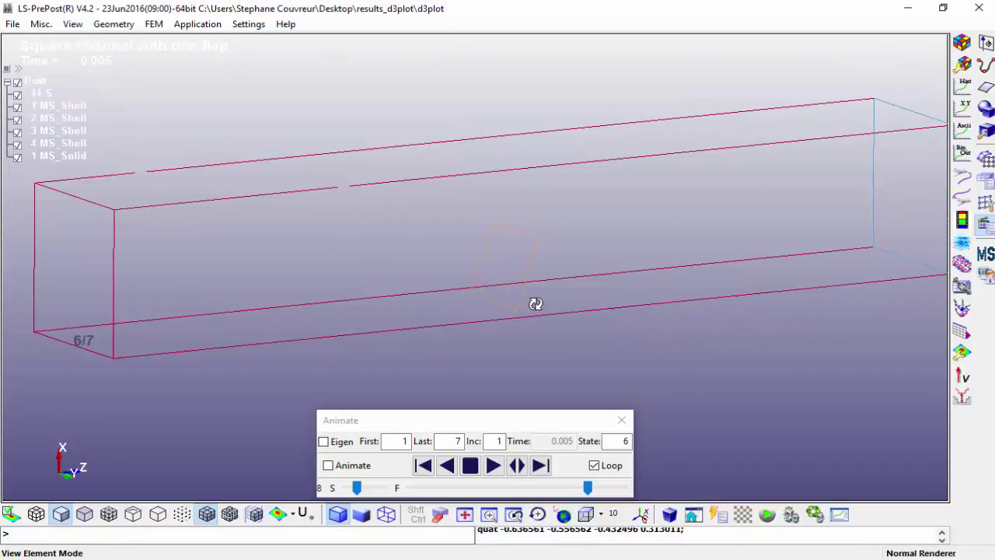
{"action": "scroll", "coordinate": [535, 311], "scroll_direction": "up", "scroll_amount": 3}
{"action": "middle_click_drag", "start_coordinate": [535, 311], "coordinate": [516, 303]}
{"action": "scroll", "coordinate": [552, 282], "scroll_direction": "down", "scroll_amount": 5}
Advance the results through state 7 and 1 to state 2, tilting the channel to an oblique view.
{"action": "left_click", "coordinate": [542, 465]}
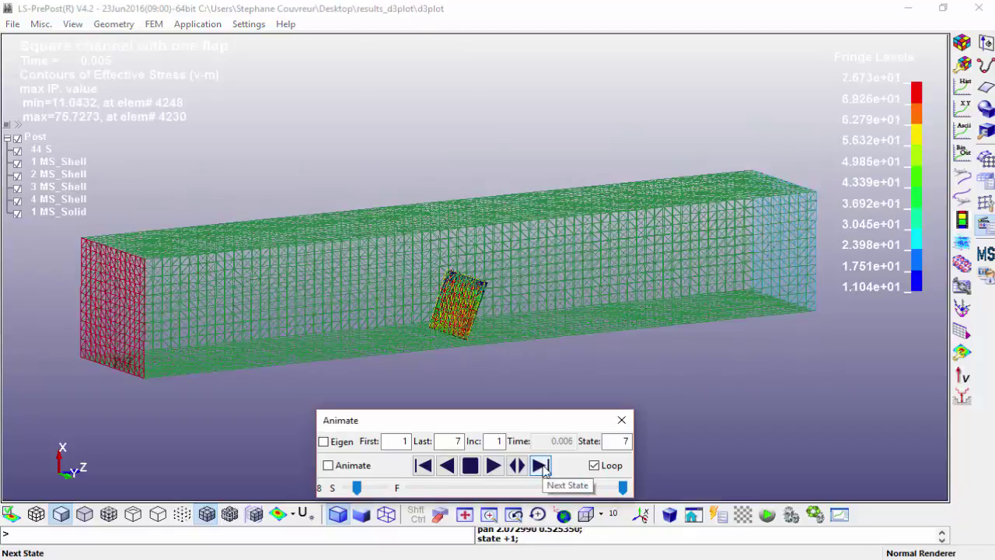
{"action": "left_click", "coordinate": [542, 465]}
{"action": "left_click", "coordinate": [542, 465]}
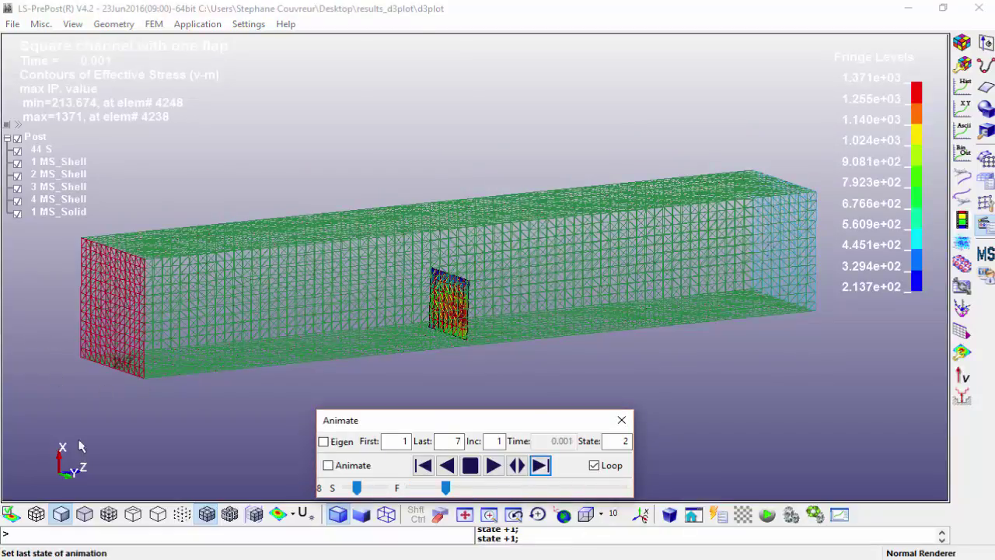
{"action": "middle_click_drag", "start_coordinate": [221, 389], "coordinate": [226, 420], "text": "shift"}
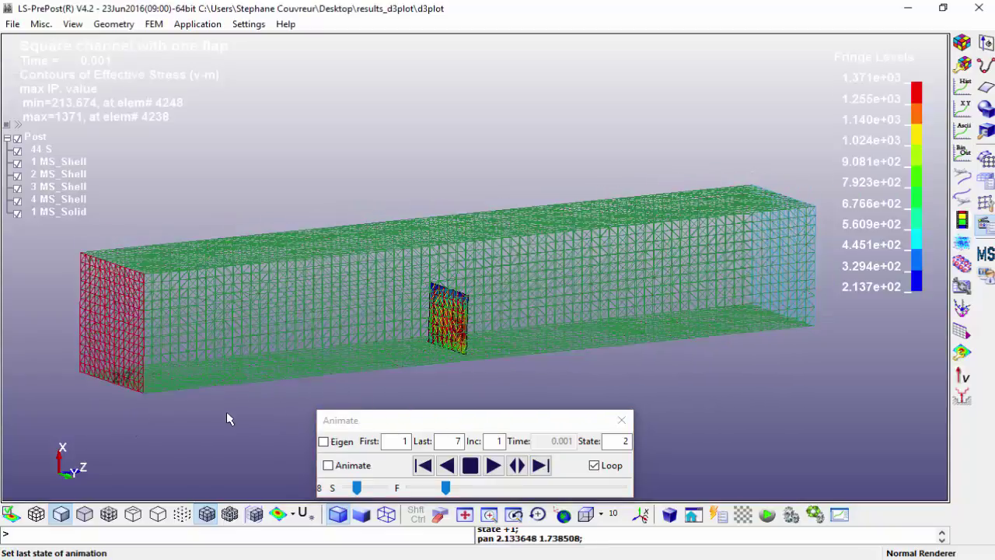
{"action": "left_click_drag", "start_coordinate": [226, 419], "coordinate": [280, 389], "text": "shift"}
{"action": "scroll", "coordinate": [280, 389], "scroll_direction": "up", "scroll_amount": 2}
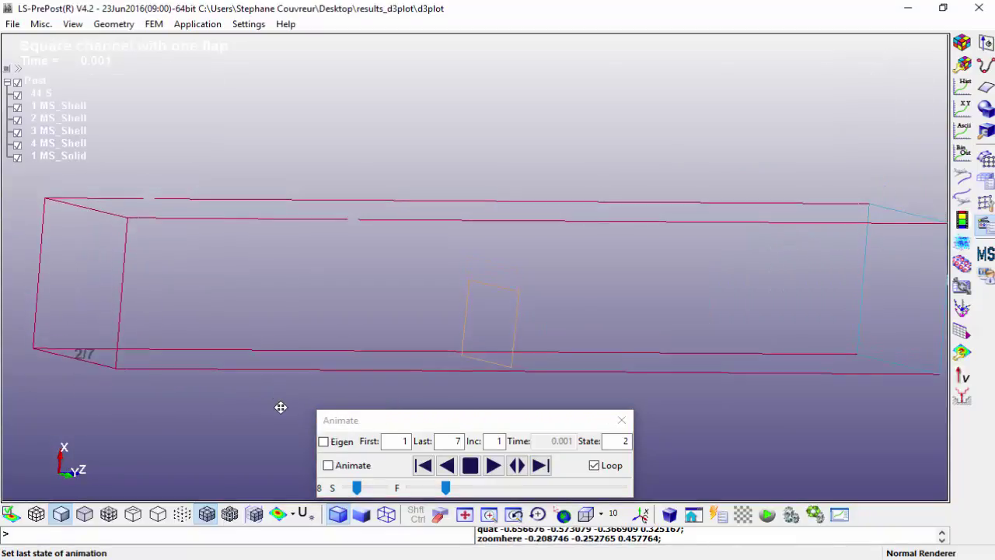
{"action": "middle_click_drag", "start_coordinate": [280, 407], "coordinate": [277, 399], "text": "shift"}
{"action": "scroll", "coordinate": [276, 396], "scroll_direction": "down", "scroll_amount": 1}
{"action": "mouse_move", "coordinate": [322, 375]}
{"action": "left_mouse_down", "text": "shift"}
{"action": "mouse_move", "coordinate": [562, 114]}
{"action": "mouse_move", "coordinate": [451, 196]}
{"action": "left_mouse_up", "text": "shift"}
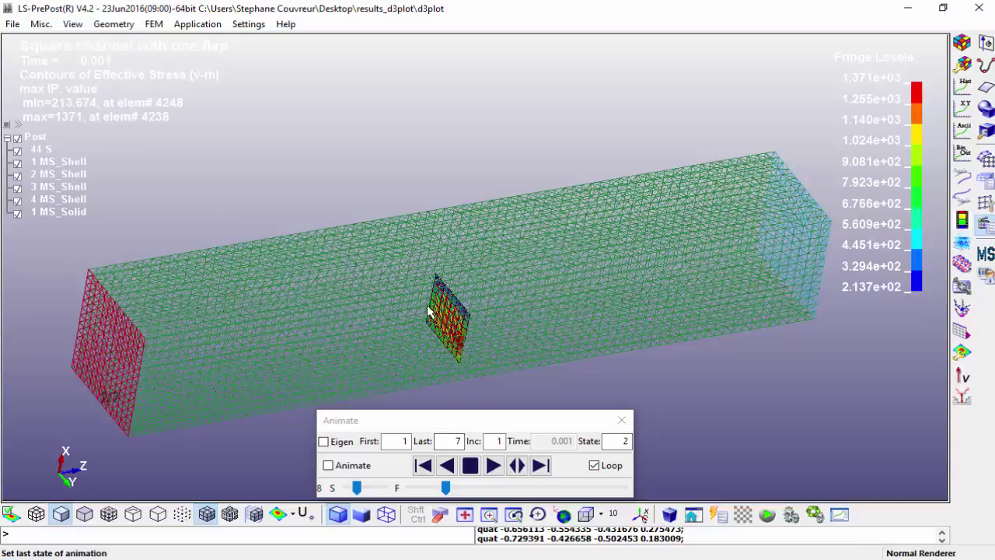
Step the results from state 3 through 7, loop to state 4, and look along the channel.
{"action": "left_click", "coordinate": [542, 465]}
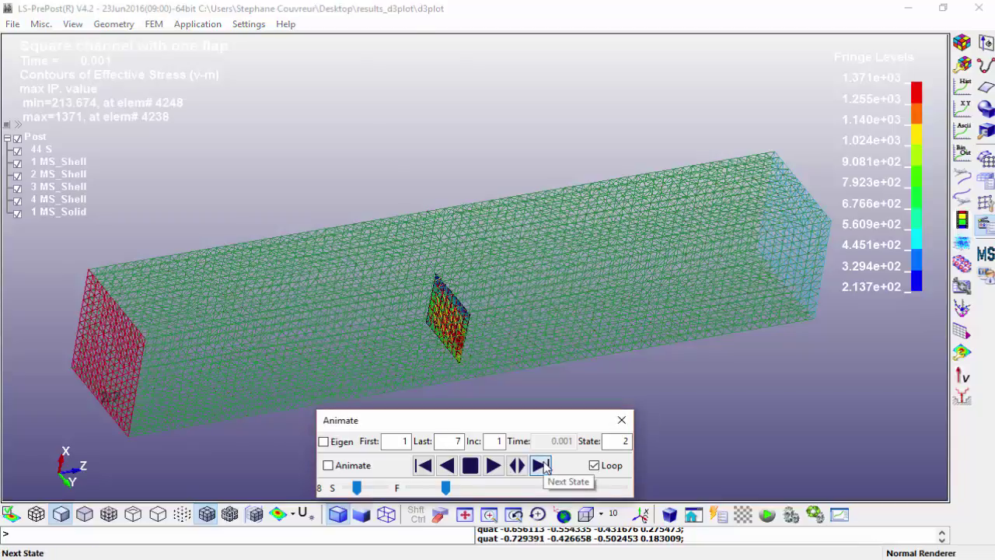
{"action": "left_click", "coordinate": [541, 465]}
{"action": "left_click", "coordinate": [541, 465]}
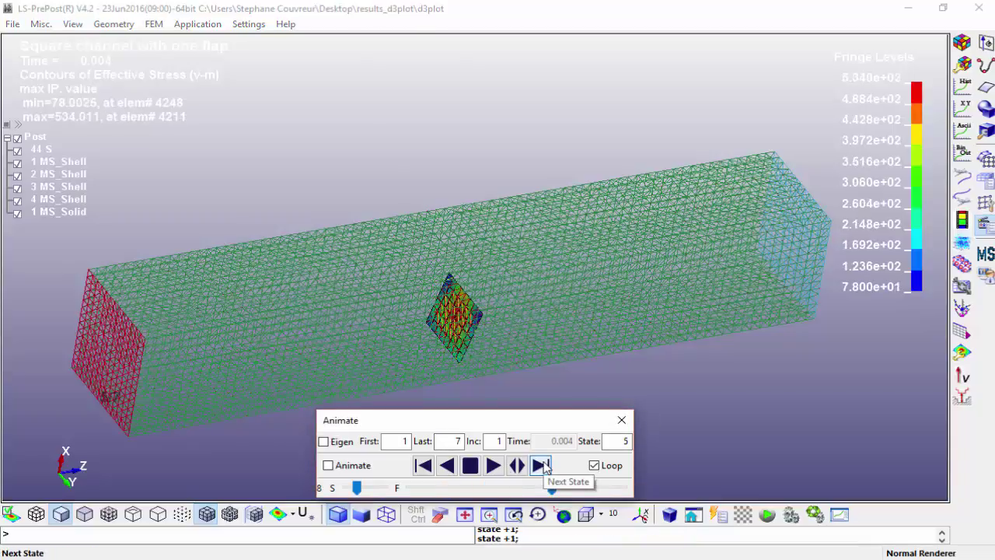
{"action": "left_click", "coordinate": [542, 465]}
{"action": "left_click", "coordinate": [542, 465]}
{"action": "left_click", "coordinate": [541, 465]}
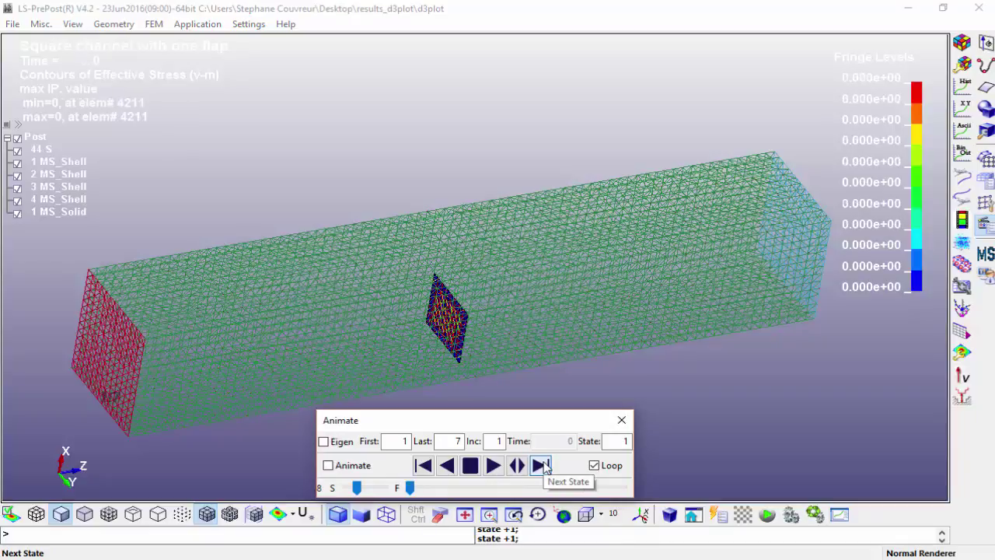
{"action": "left_click", "coordinate": [541, 465]}
{"action": "left_click", "coordinate": [541, 465]}
{"action": "left_click", "coordinate": [541, 465]}
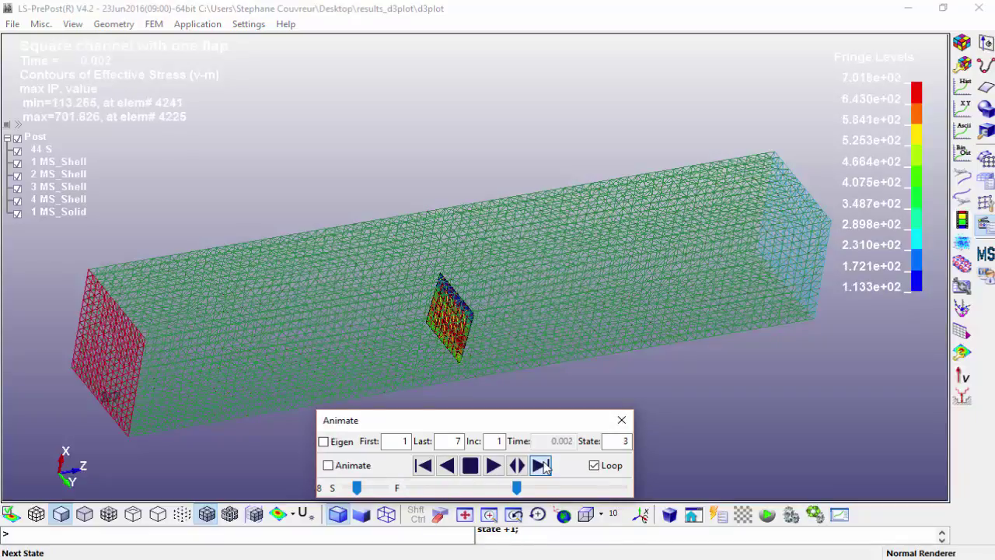
{"action": "mouse_move", "coordinate": [513, 327]}
{"action": "left_mouse_down", "text": "shift"}
{"action": "mouse_move", "coordinate": [435, 338]}
{"action": "mouse_move", "coordinate": [322, 275]}
{"action": "mouse_move", "coordinate": [369, 237]}
{"action": "mouse_move", "coordinate": [358, 203]}
{"action": "mouse_move", "coordinate": [386, 326]}
{"action": "mouse_move", "coordinate": [405, 334]}
{"action": "left_mouse_up", "text": "shift"}
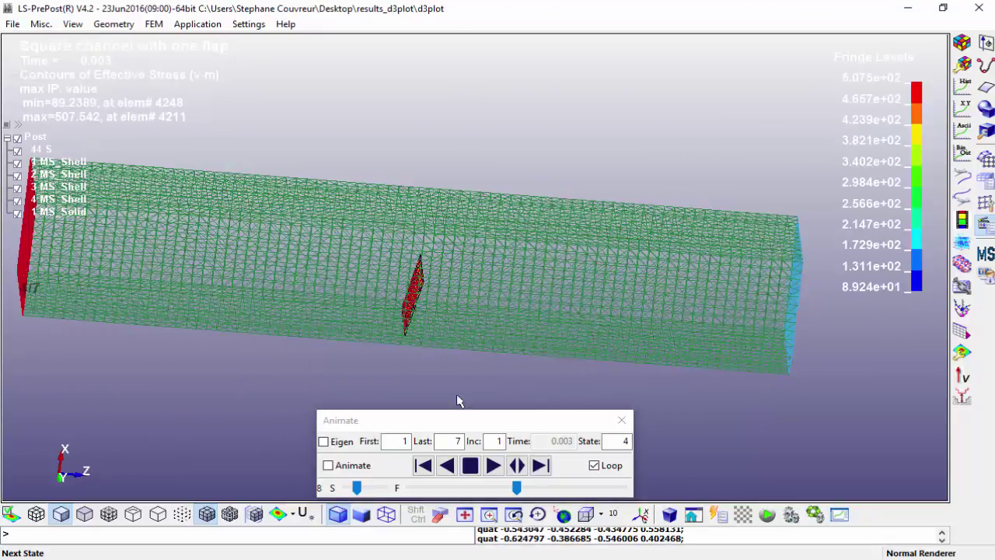
Advance the results from state 5 to state 7, zooming the channel view.
{"action": "left_click", "coordinate": [541, 465]}
{"action": "left_click", "coordinate": [541, 465]}
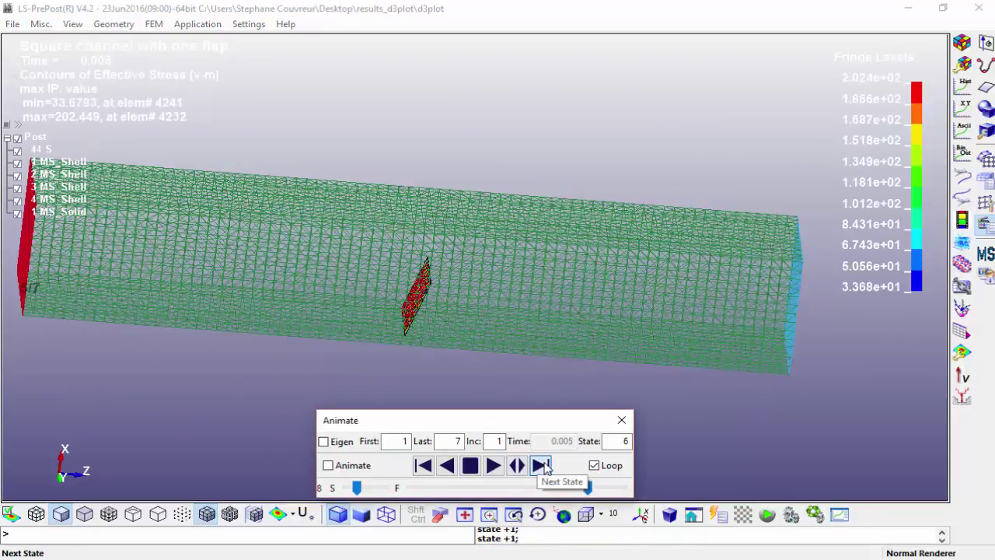
{"action": "left_click", "coordinate": [541, 465]}
{"action": "scroll", "coordinate": [448, 311], "scroll_direction": "down", "scroll_amount": 2}
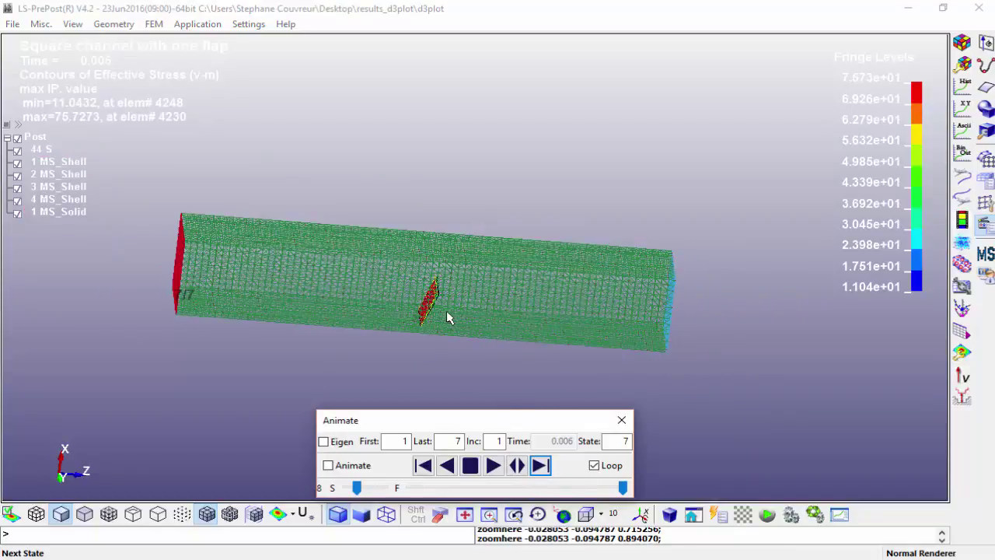
{"action": "scroll", "coordinate": [435, 312], "scroll_direction": "up", "scroll_amount": 4}
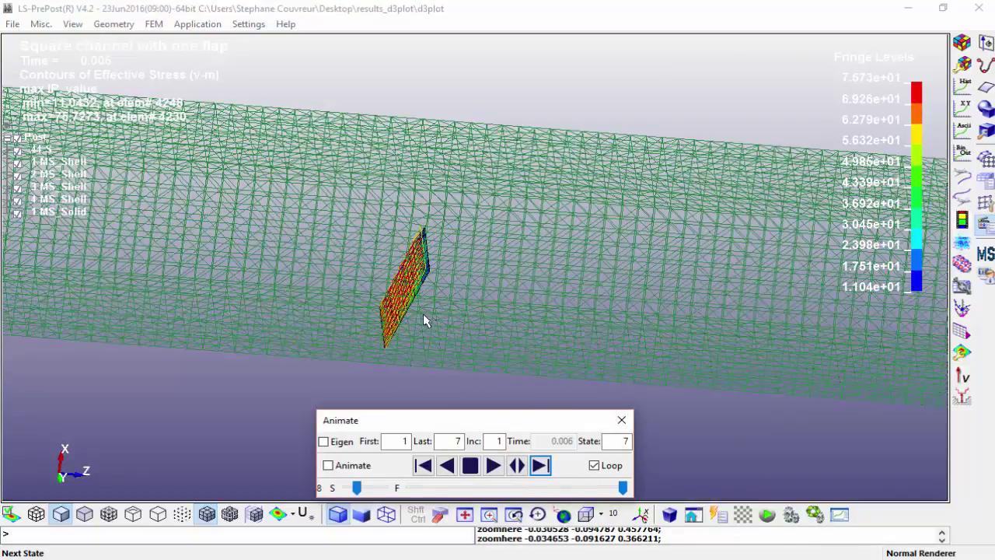
Cycle the results from state 1 through 7 back to state 2, then play the animation continuously.
{"action": "left_click", "coordinate": [541, 465]}
{"action": "left_click", "coordinate": [541, 465]}
{"action": "left_click", "coordinate": [541, 465]}
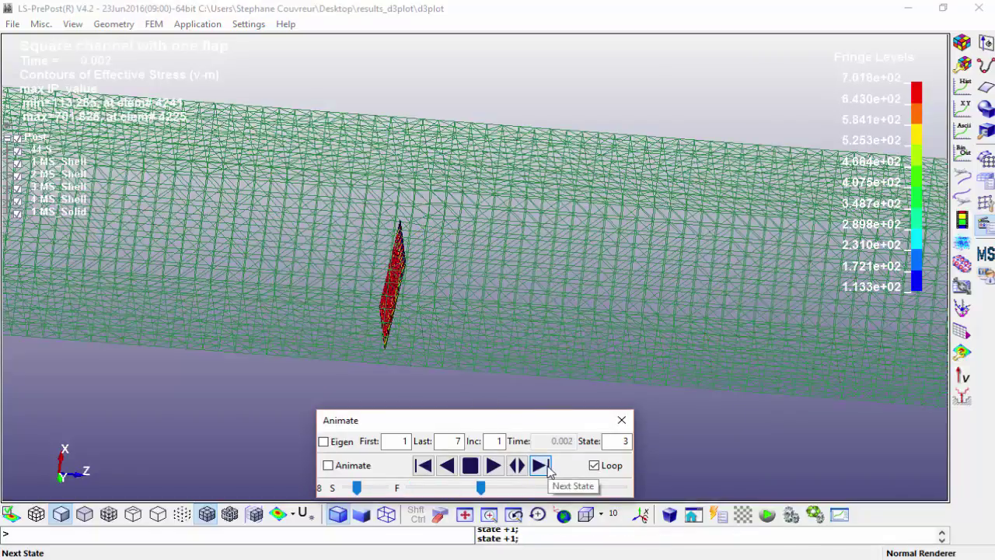
{"action": "left_click", "coordinate": [542, 465]}
{"action": "left_click", "coordinate": [542, 465]}
{"action": "left_click", "coordinate": [541, 465]}
{"action": "left_click", "coordinate": [542, 465]}
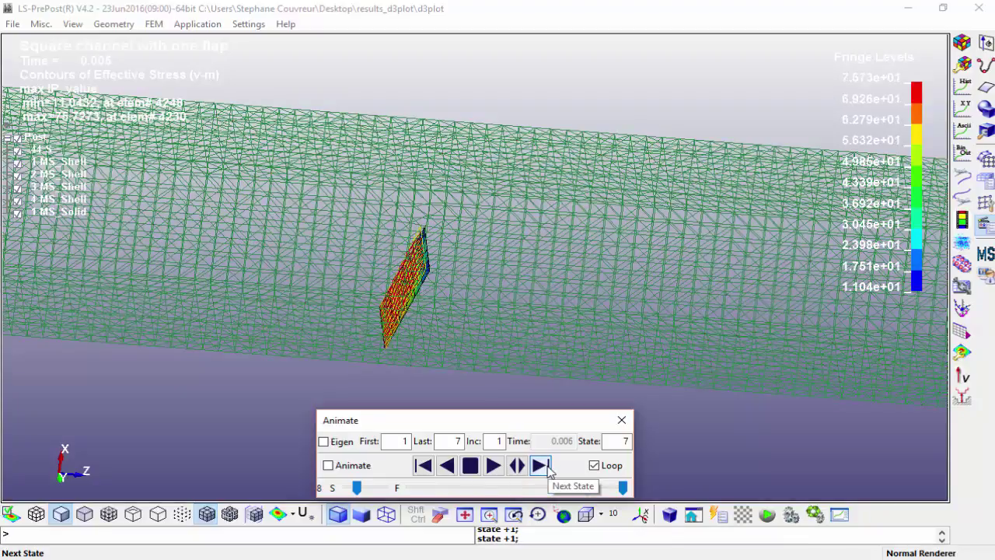
{"action": "left_click", "coordinate": [542, 465]}
{"action": "left_click", "coordinate": [542, 465]}
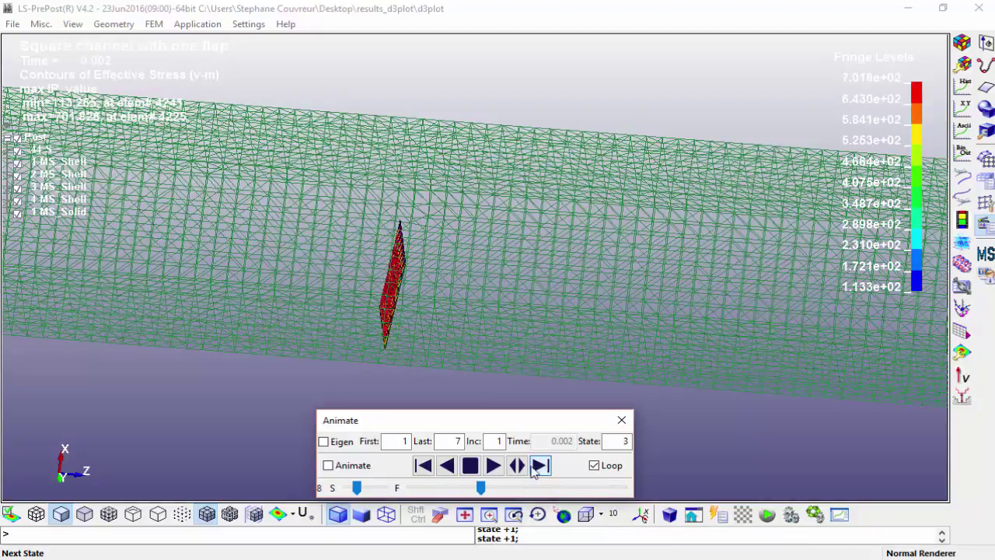
{"action": "left_click", "coordinate": [493, 465]}
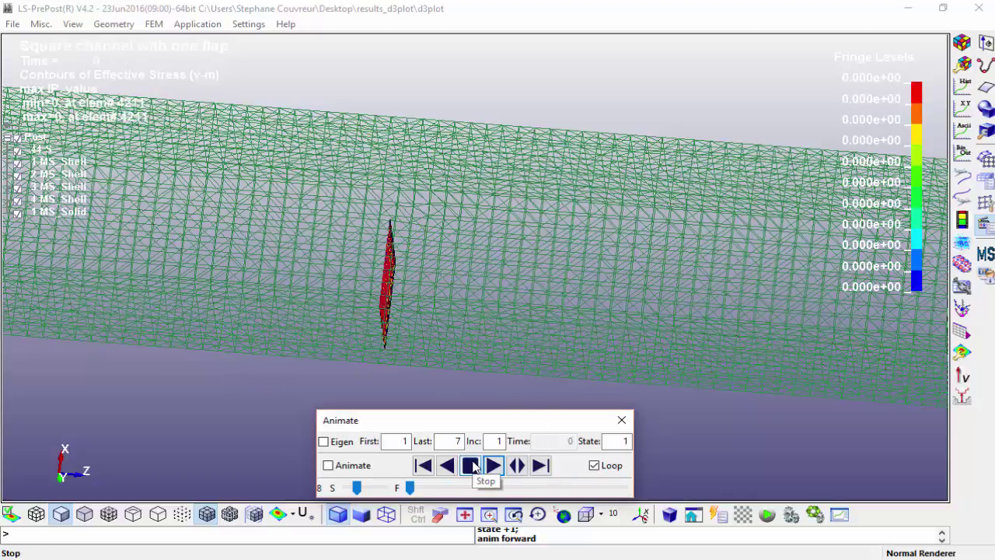
Stop the animation at state 4, time 0.003, with von Mises stress from 89.24 to 507.6.
{"action": "left_click", "coordinate": [472, 465]}
{"action": "left_click", "coordinate": [473, 465]}
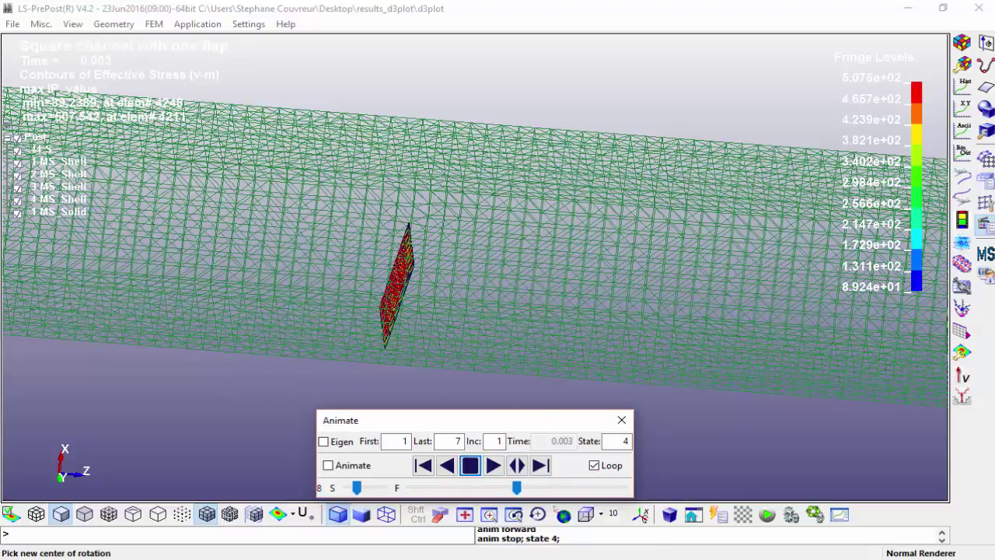